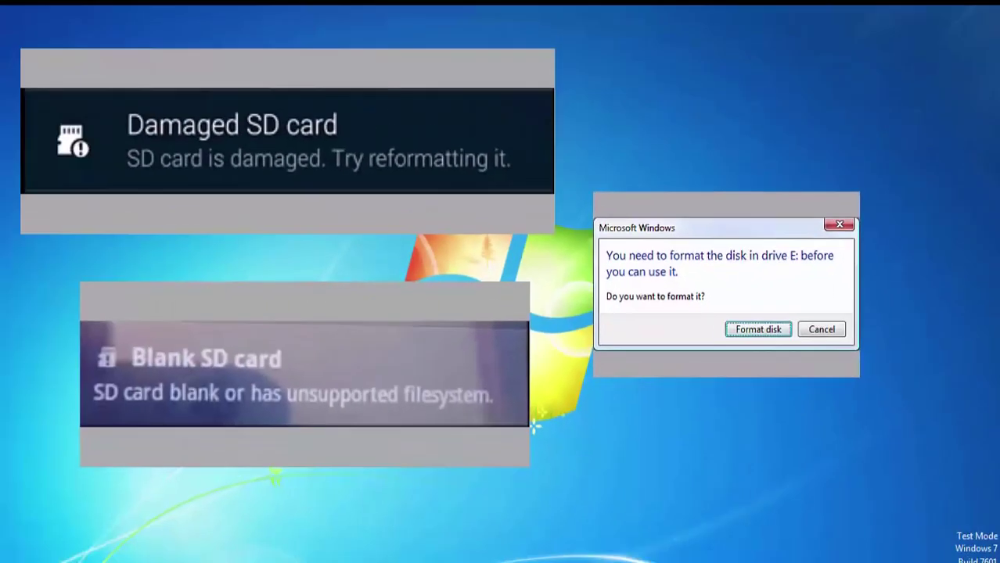
Open Disk Management in Computer Management from the Control Panel's Administrative Tools
{"action": "key", "text": "super"}
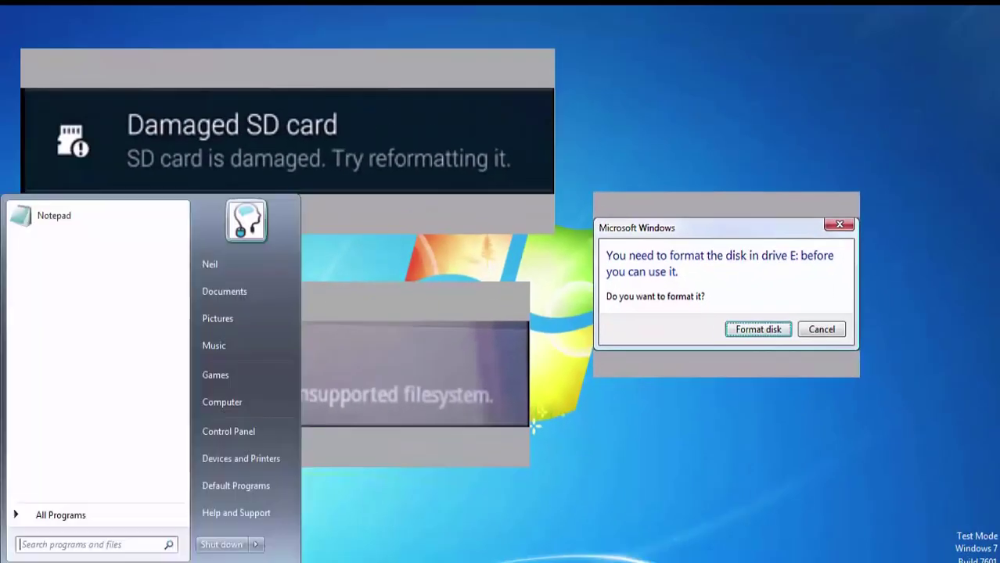
{"action": "left_click", "coordinate": [229, 431]}
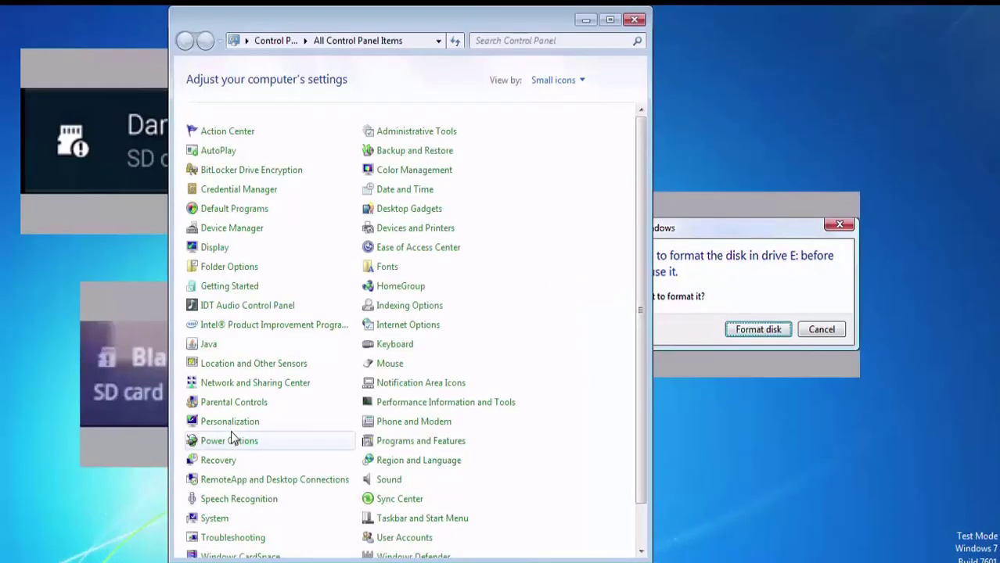
{"action": "left_click", "coordinate": [413, 133]}
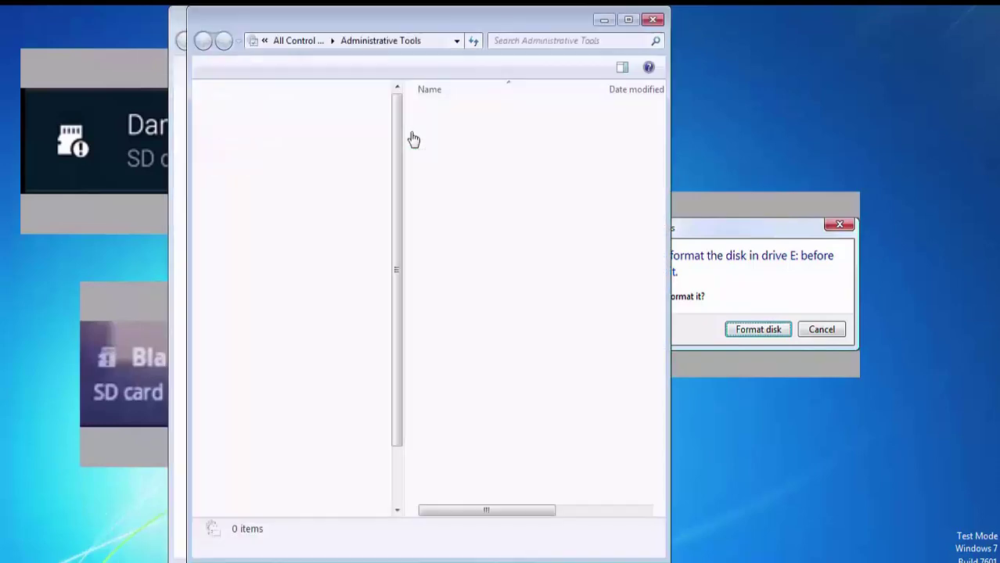
{"action": "left_click", "coordinate": [477, 130]}
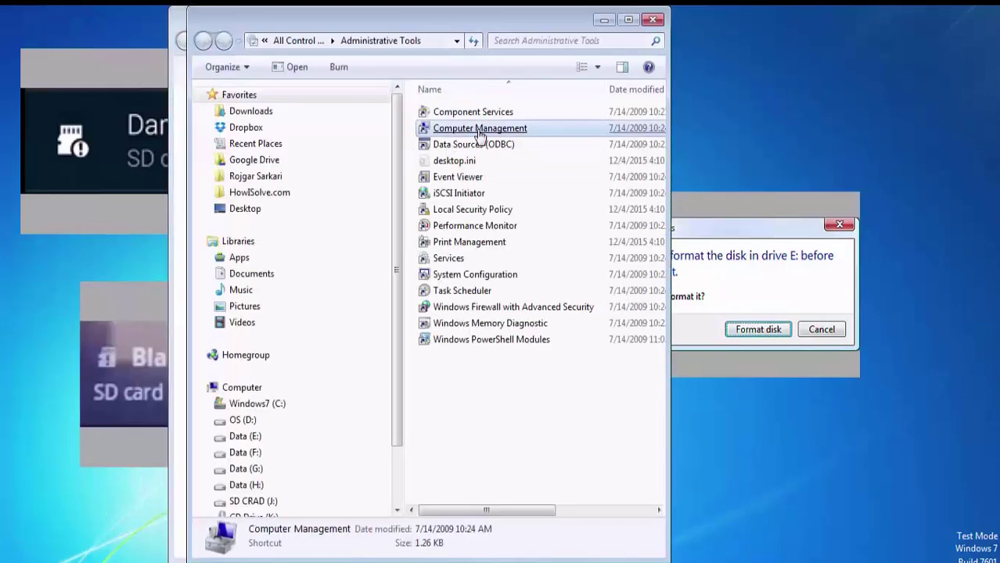
{"action": "double_click", "coordinate": [479, 132]}
{"action": "left_click", "coordinate": [92, 213]}
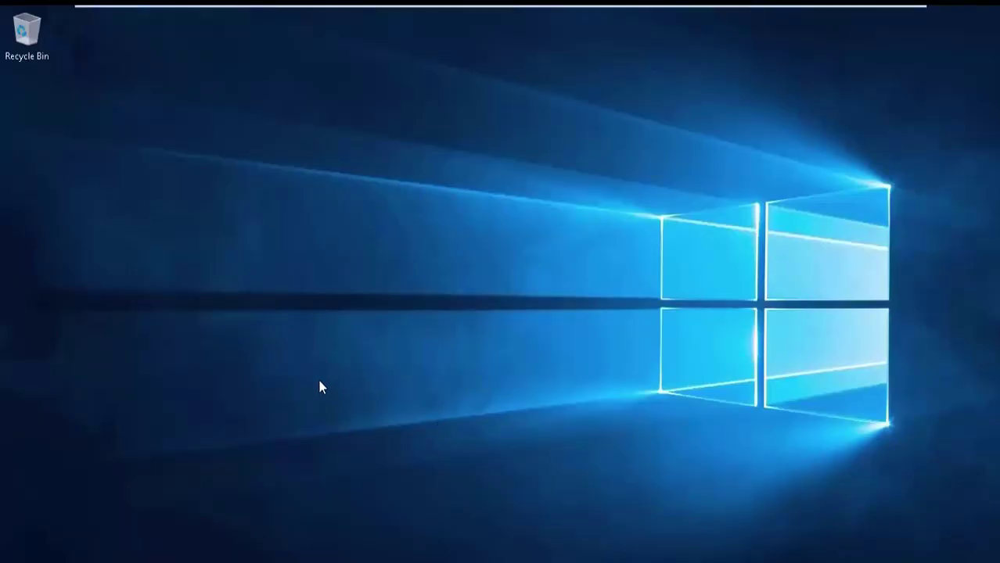
Open Disk Management directly on the Windows 10 desktop
{"action": "key", "text": "super+x"}
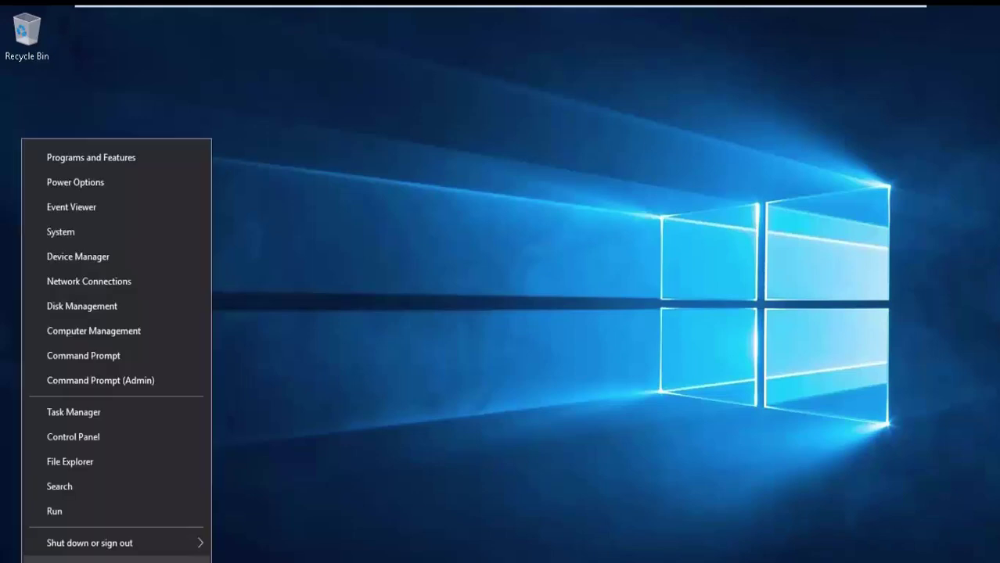
{"action": "left_click", "coordinate": [96, 307]}
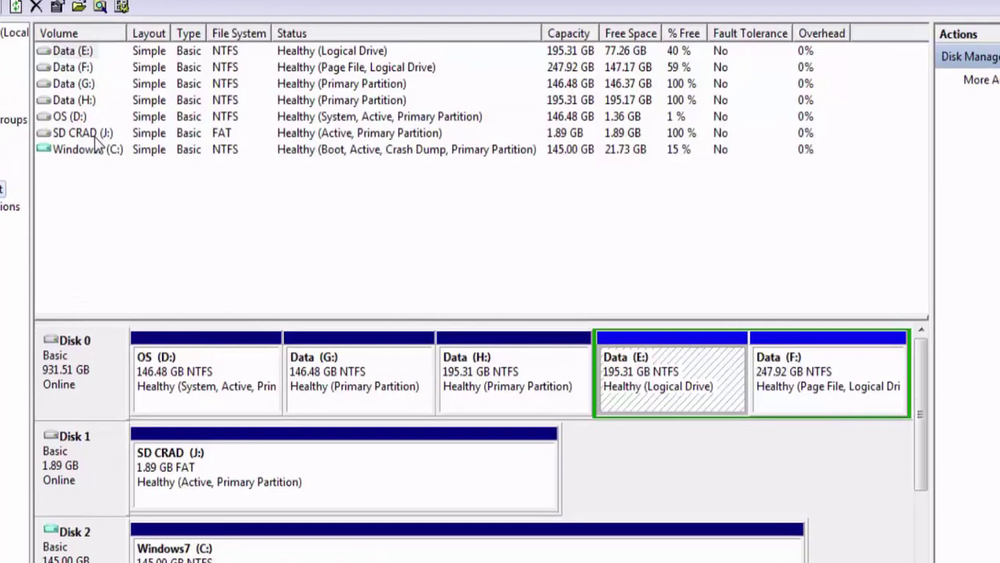
Locate the SD CRAD (J:) volume in Disk Management with the graphical disk view enlarged, and minimize the open windows
{"action": "left_click", "coordinate": [95, 139]}
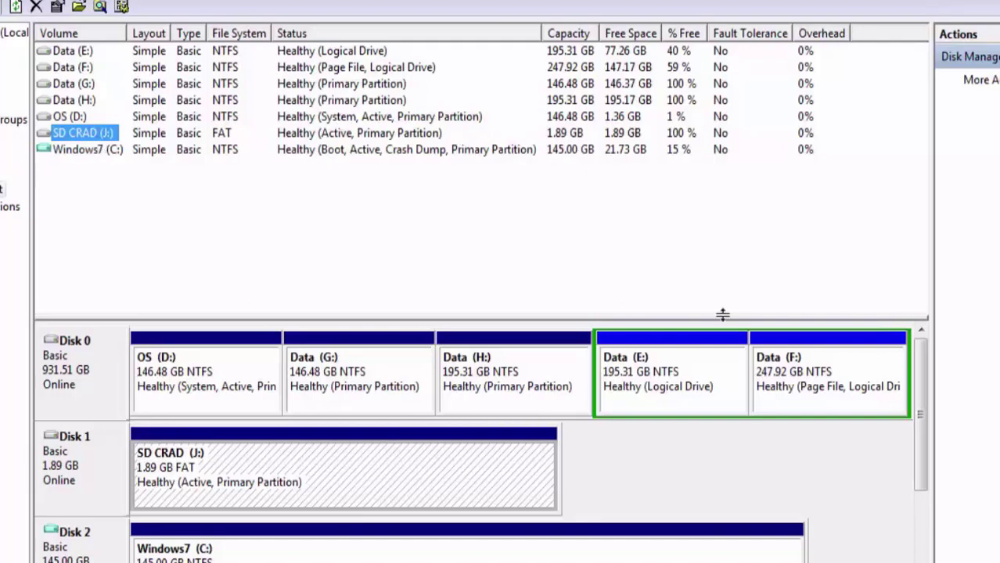
{"action": "left_click_drag", "start_coordinate": [722, 316], "coordinate": [723, 231]}
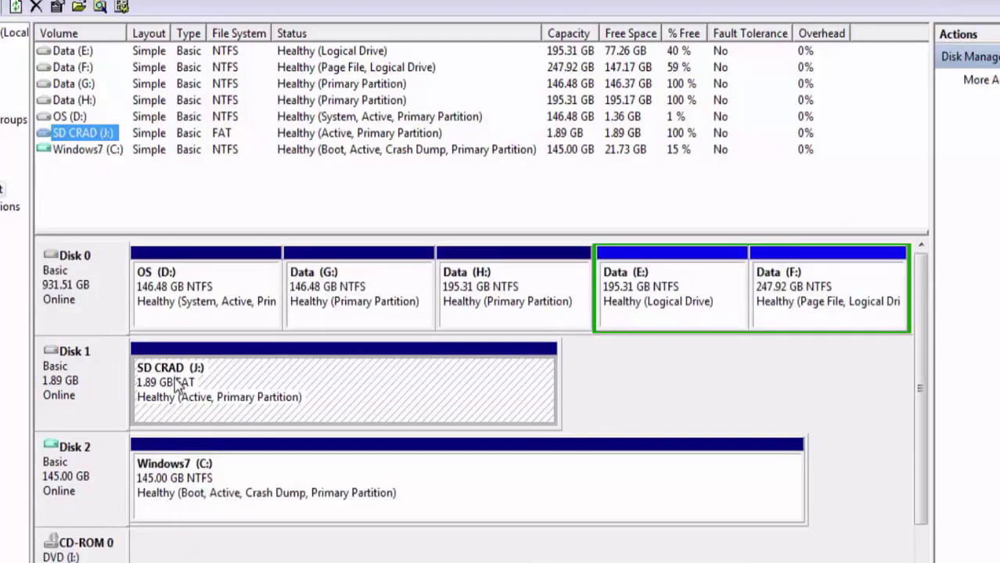
{"action": "left_click", "coordinate": [213, 407]}
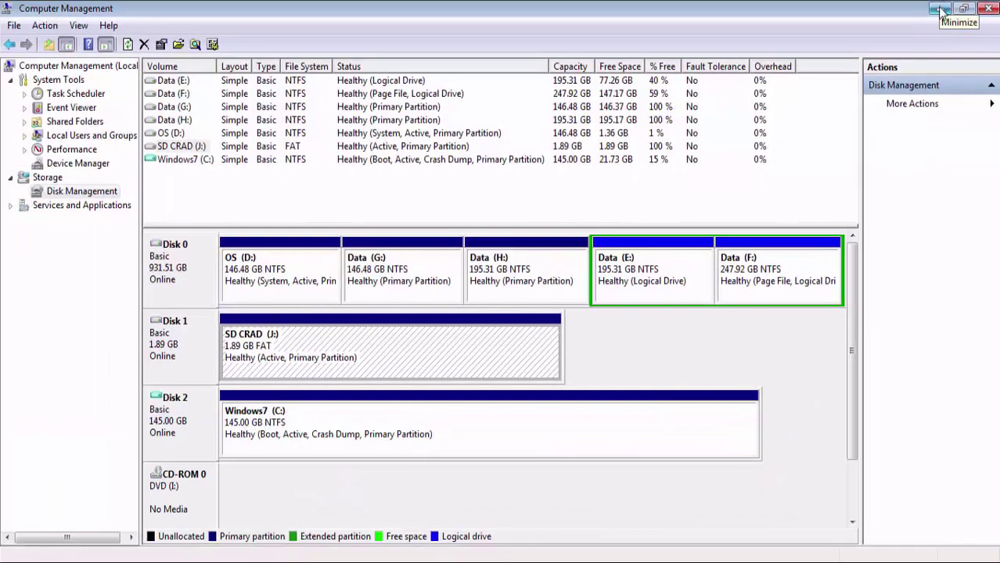
{"action": "left_click", "coordinate": [938, 8]}
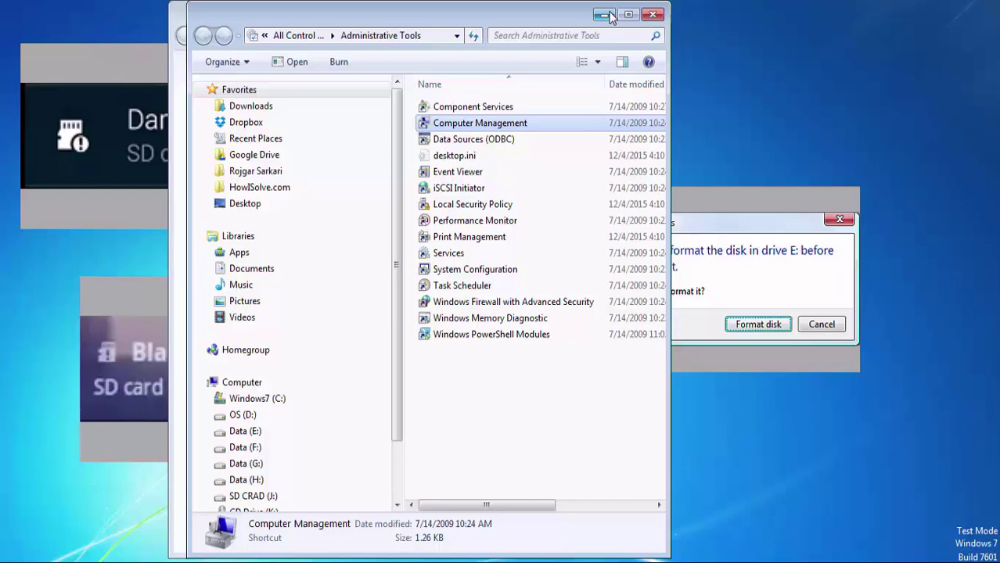
{"action": "left_click", "coordinate": [604, 15]}
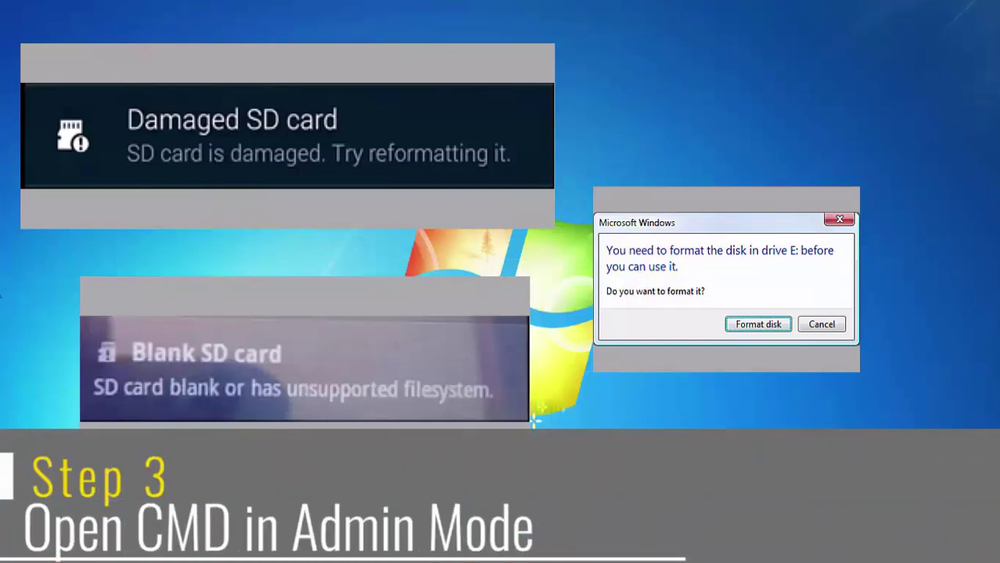
Search for cmd and run cmd.exe as administrator
{"action": "key", "text": "super"}
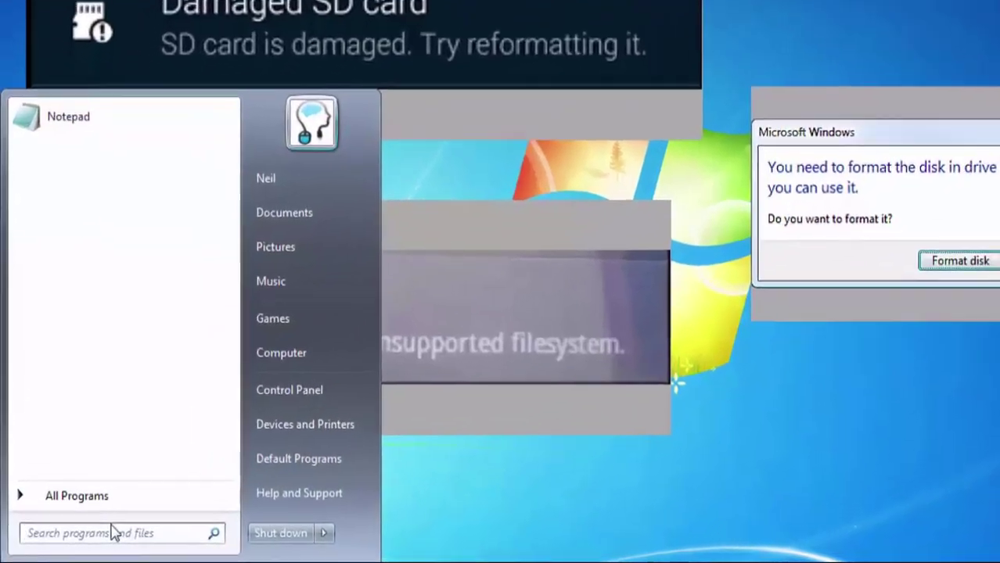
{"action": "type", "text": "cmd"}
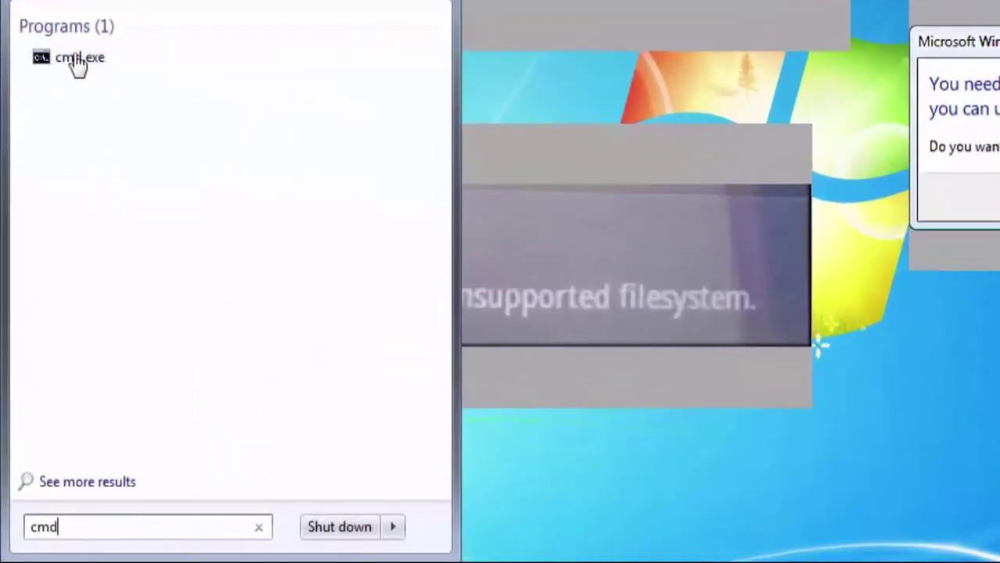
{"action": "right_click", "coordinate": [76, 60]}
{"action": "left_click", "coordinate": [166, 11]}
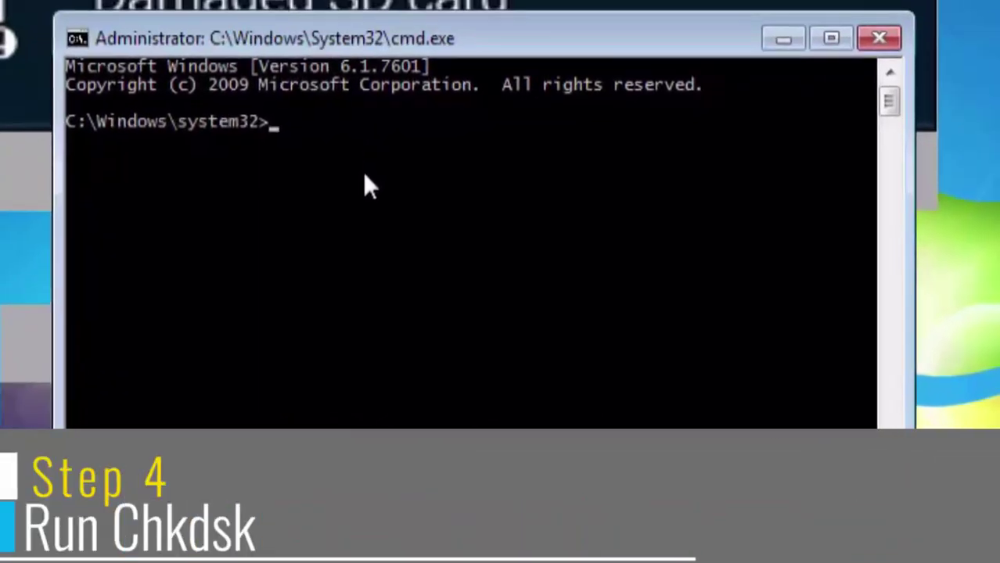
Run chkdsk /x /r J: on the SD card drive at the command prompt
{"action": "type", "text": "ch"}
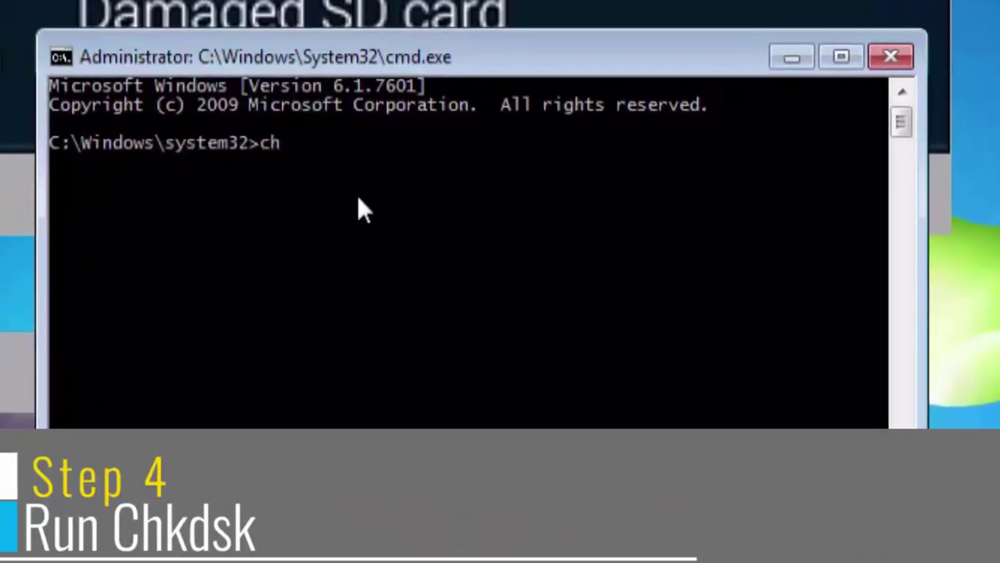
{"action": "type", "text": "kdsk "}
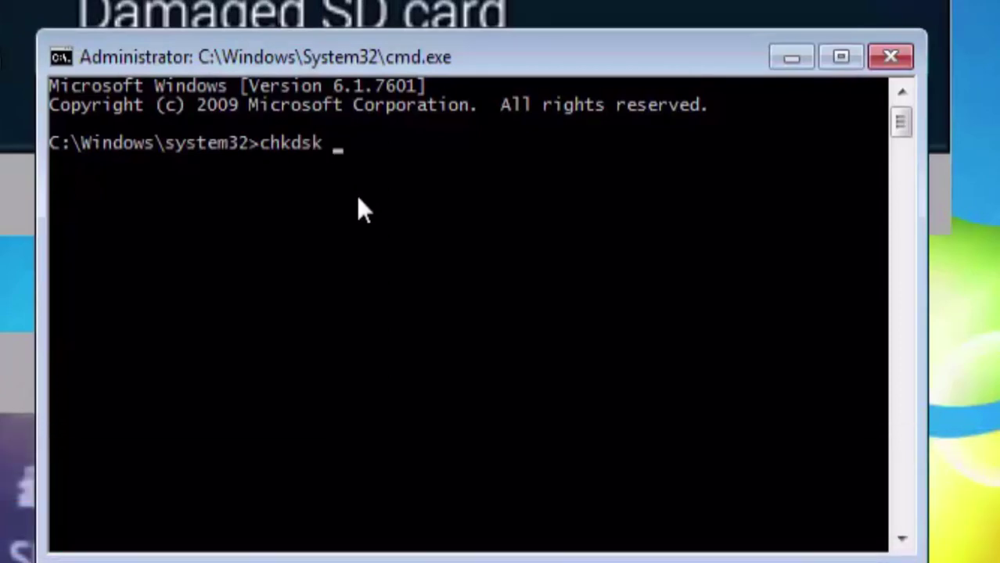
{"action": "type", "text": "/x /r"}
{"action": "type", "text": "J:"}
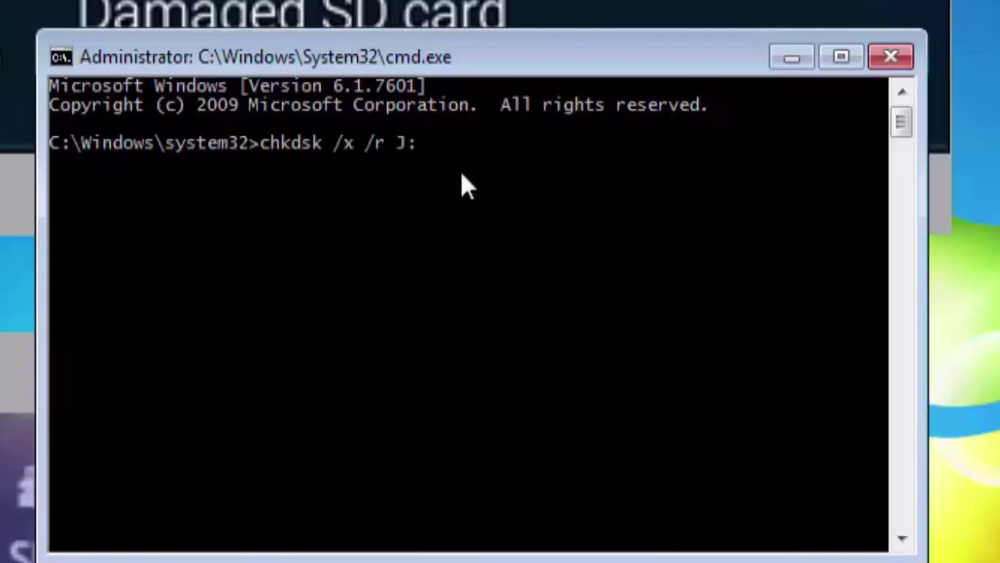
{"action": "key", "text": "Return"}
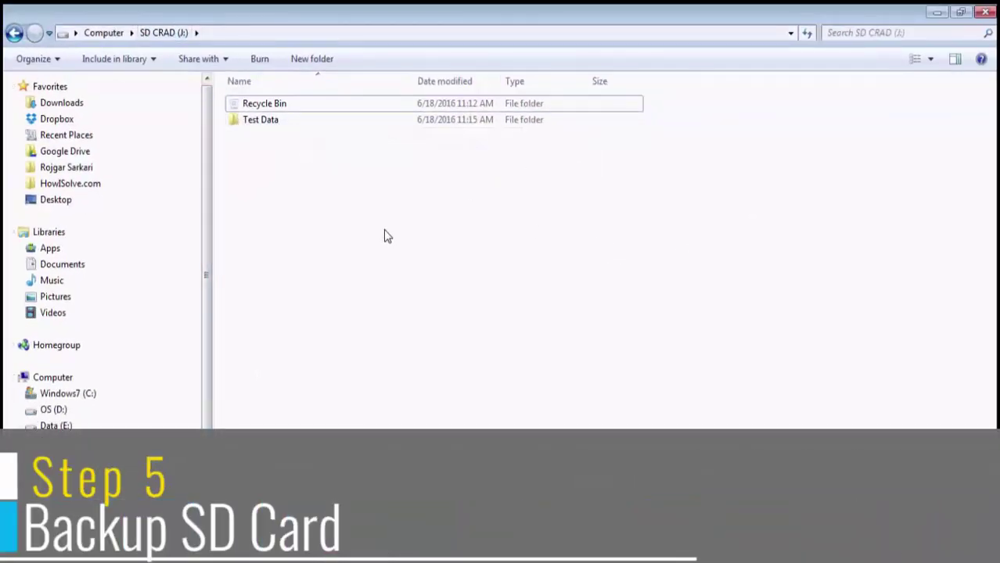
Create a new folder named Backup in the Environement folder
{"action": "key", "text": "ctrl+a"}
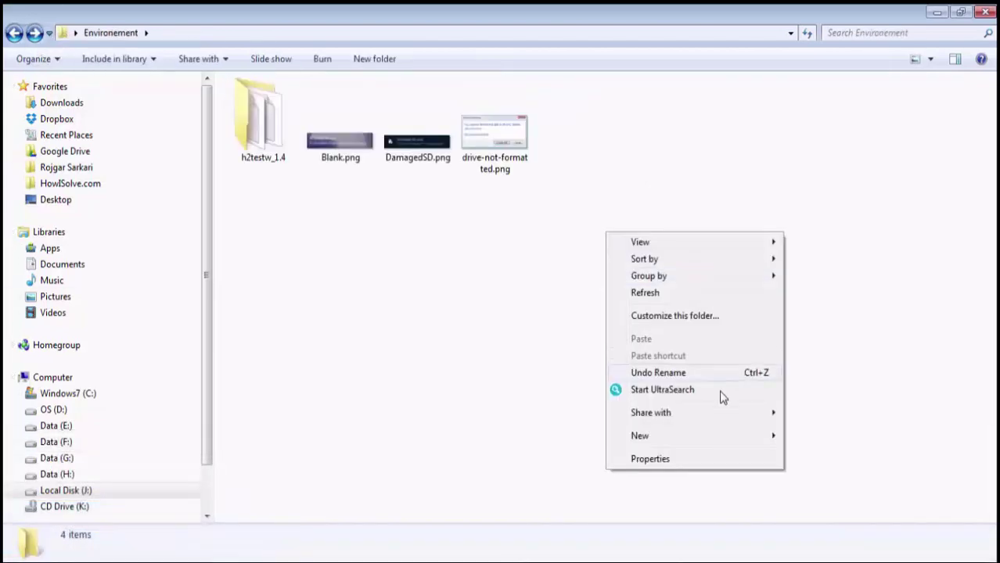
{"action": "left_click", "coordinate": [829, 376]}
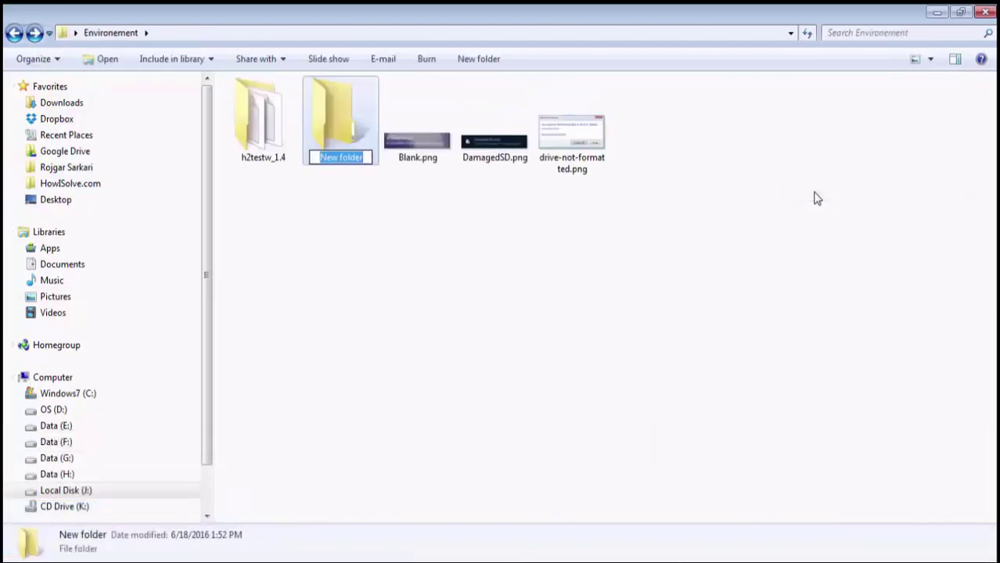
{"action": "type", "text": "B"}
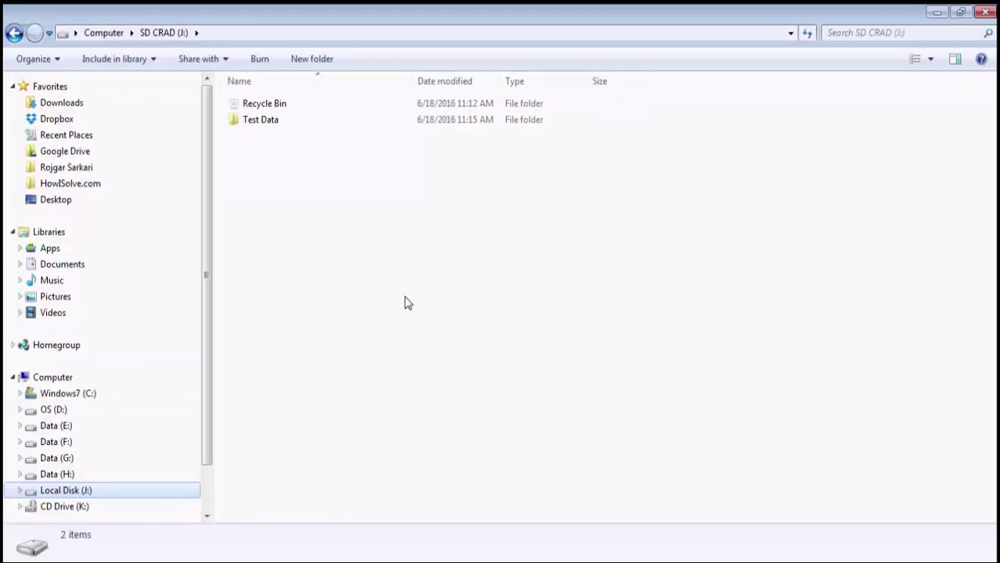
Copy all folders from SD CRAD (J:) into the Backup folder, choosing not to copy the conflicting desktop.ini
{"action": "key", "text": "ctrl+a"}
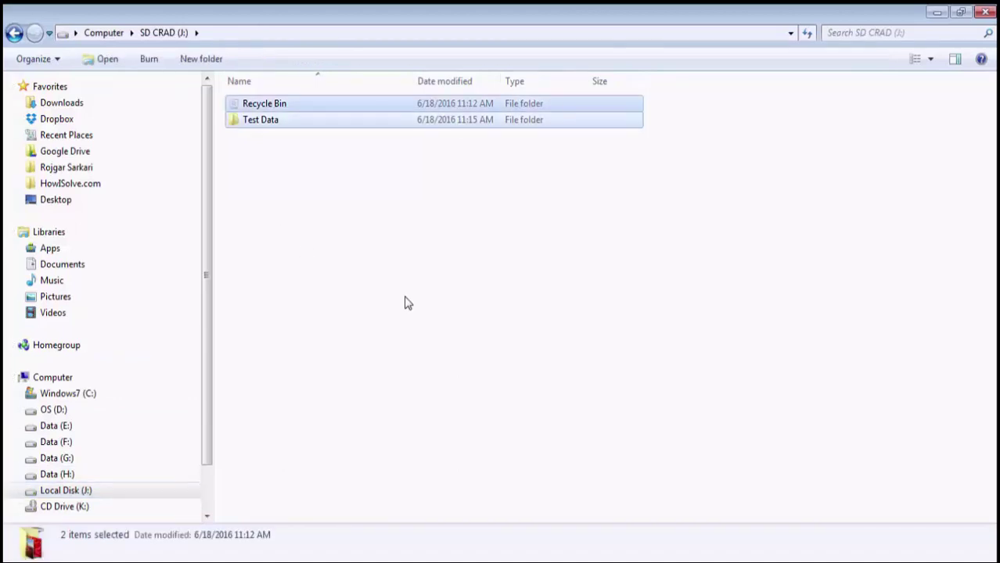
{"action": "left_click", "coordinate": [47, 34]}
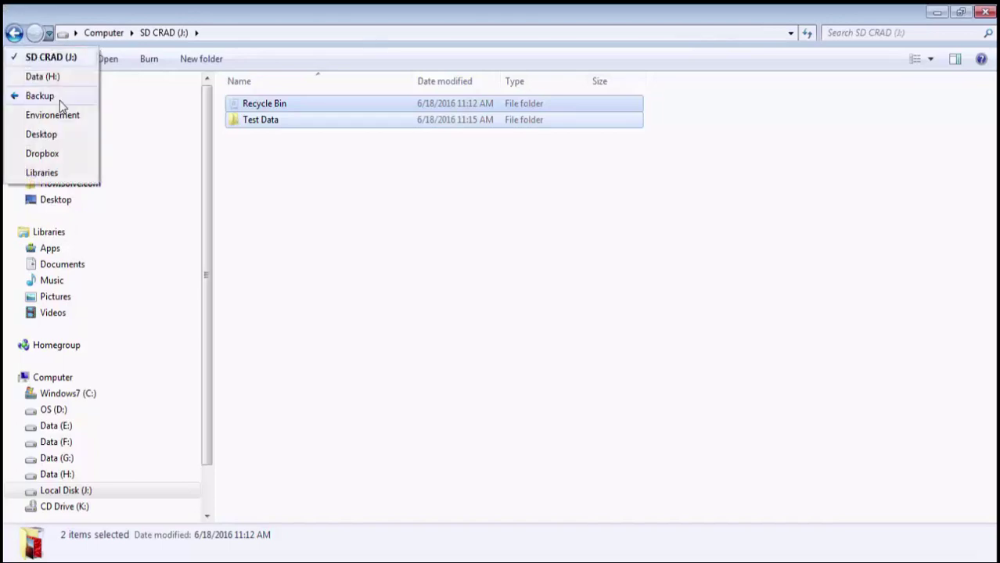
{"action": "left_click", "coordinate": [40, 96]}
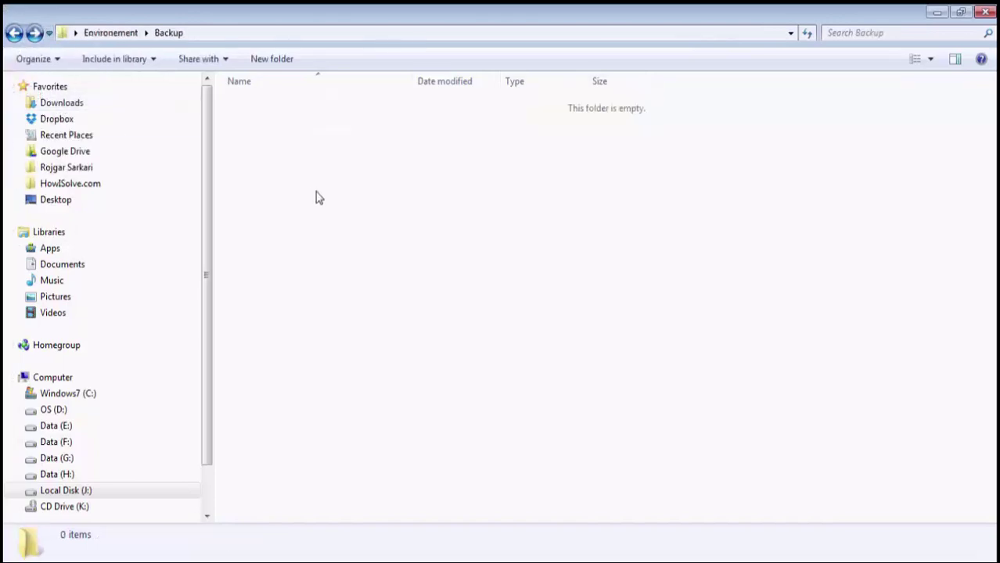
{"action": "key", "text": "ctrl+v"}
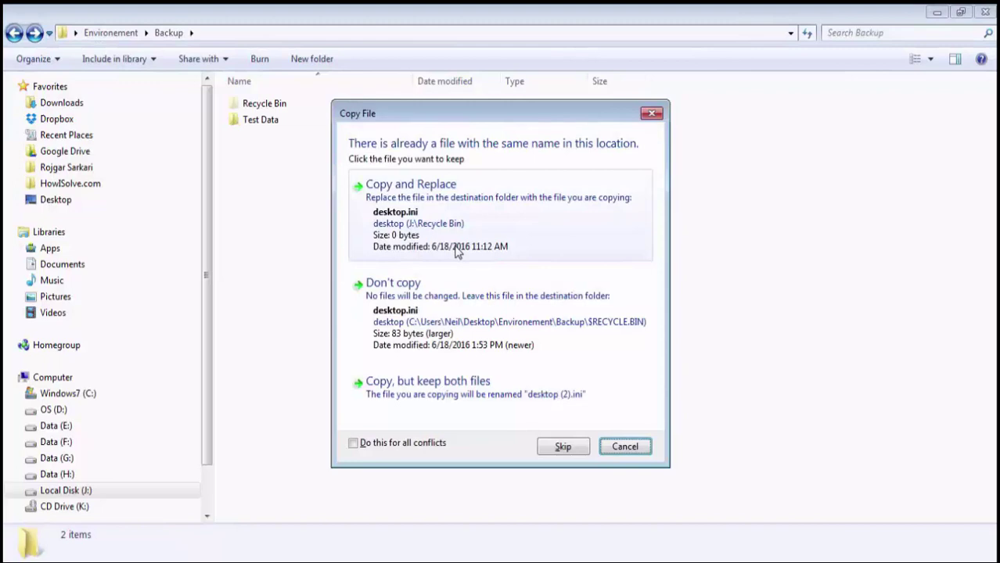
{"action": "left_click", "coordinate": [542, 327]}
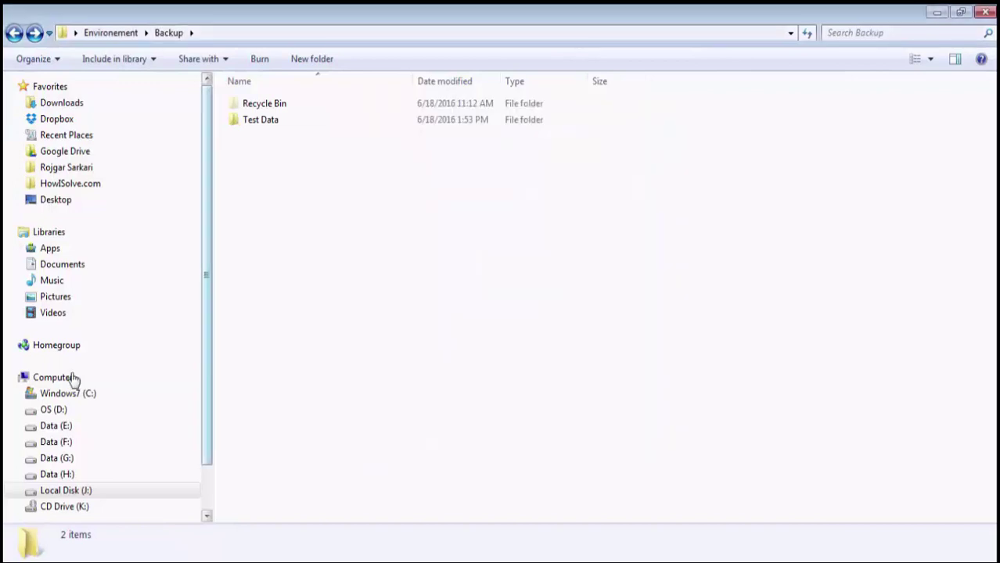
Open the Format dialog for the SD CRAD (J:) drive
{"action": "left_click", "coordinate": [74, 378]}
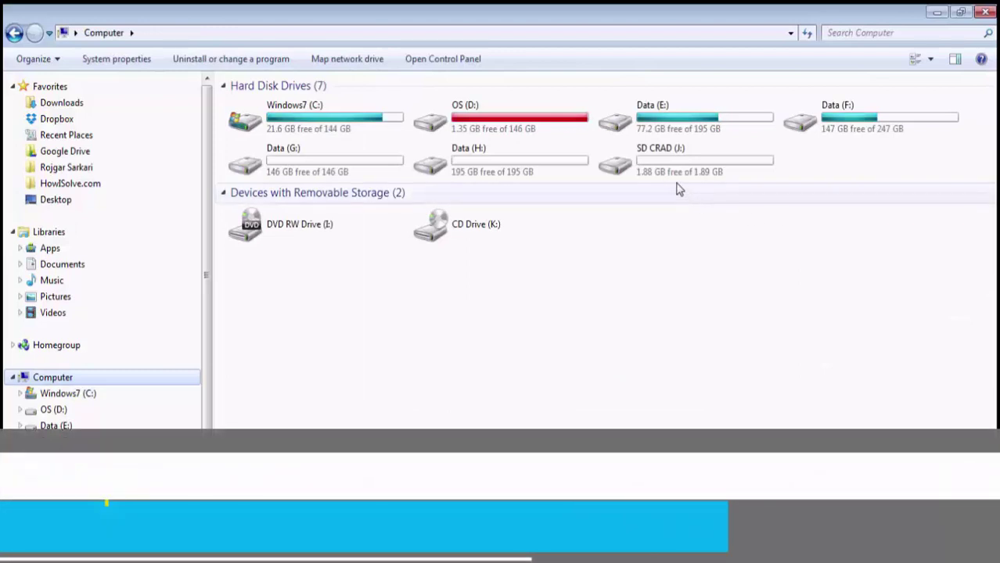
{"action": "left_click", "coordinate": [676, 174]}
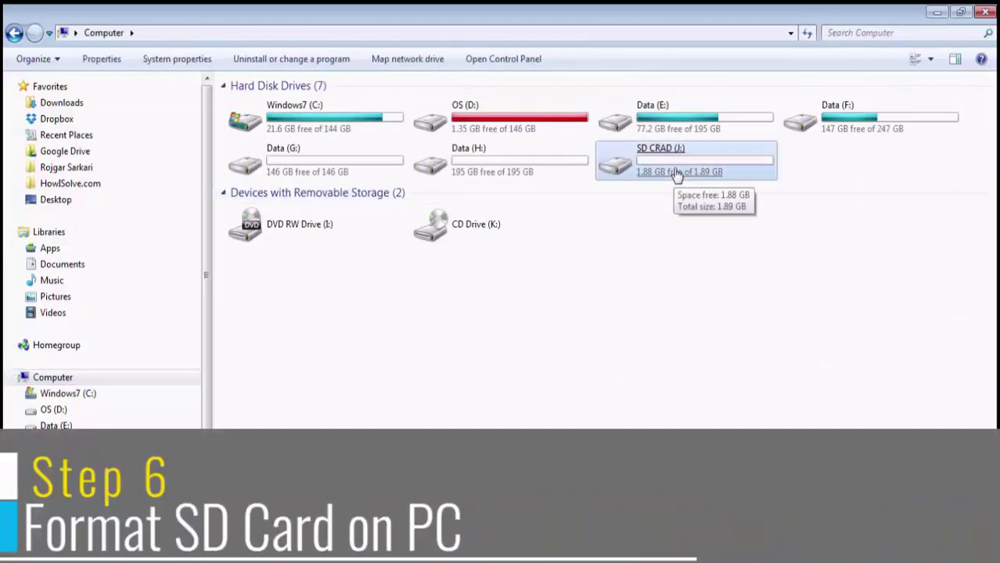
{"action": "right_click", "coordinate": [676, 174]}
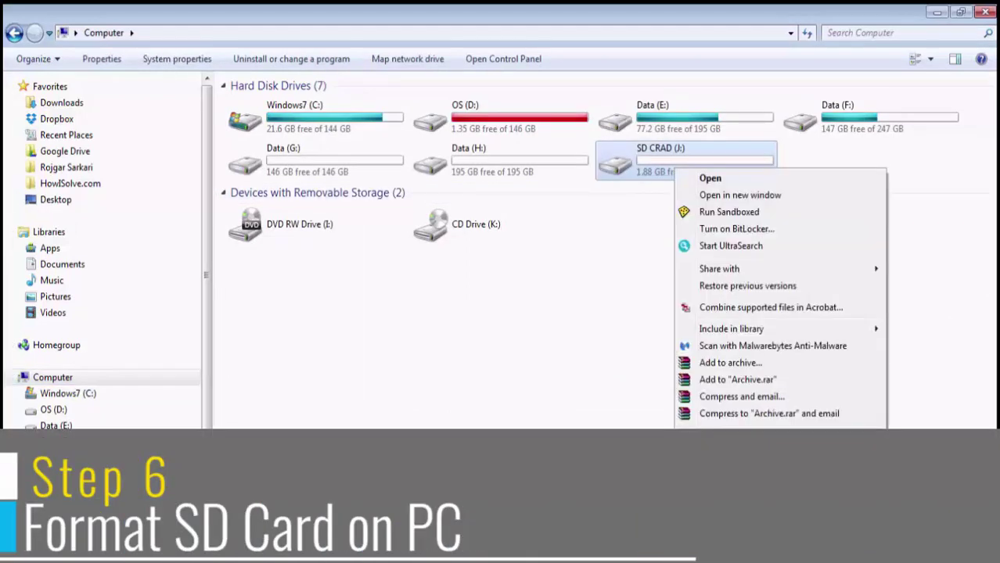
{"action": "left_click", "coordinate": [713, 440]}
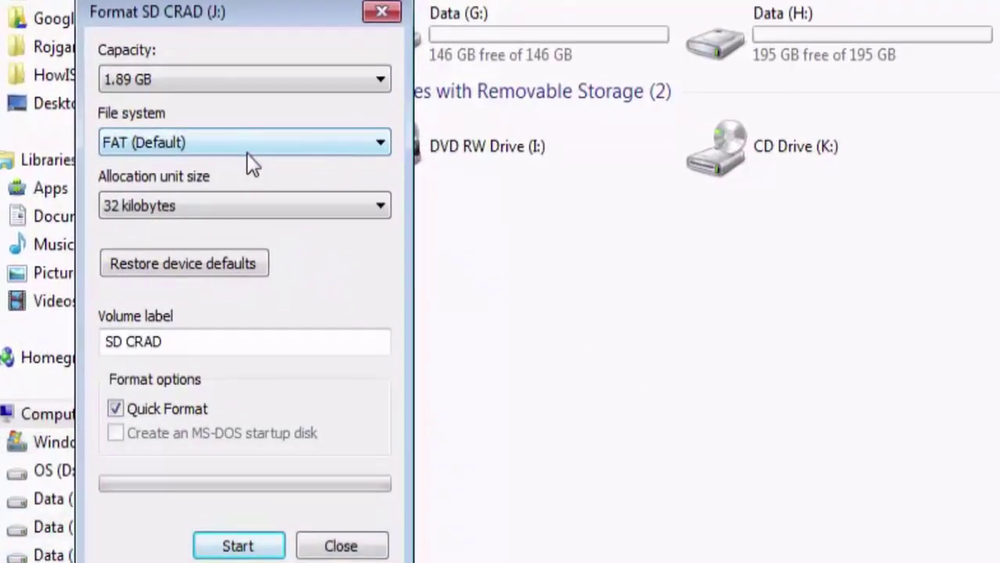
Choose FAT (Default) as the file system and Default allocation size as the allocation unit for the SD card format
{"action": "left_click", "coordinate": [372, 143]}
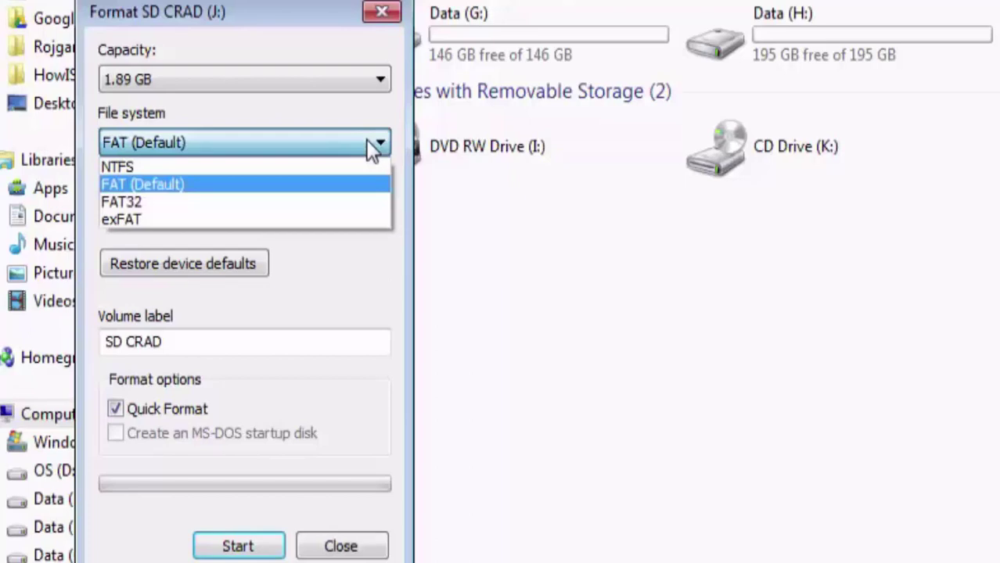
{"action": "left_click", "coordinate": [328, 181]}
{"action": "left_click", "coordinate": [291, 209]}
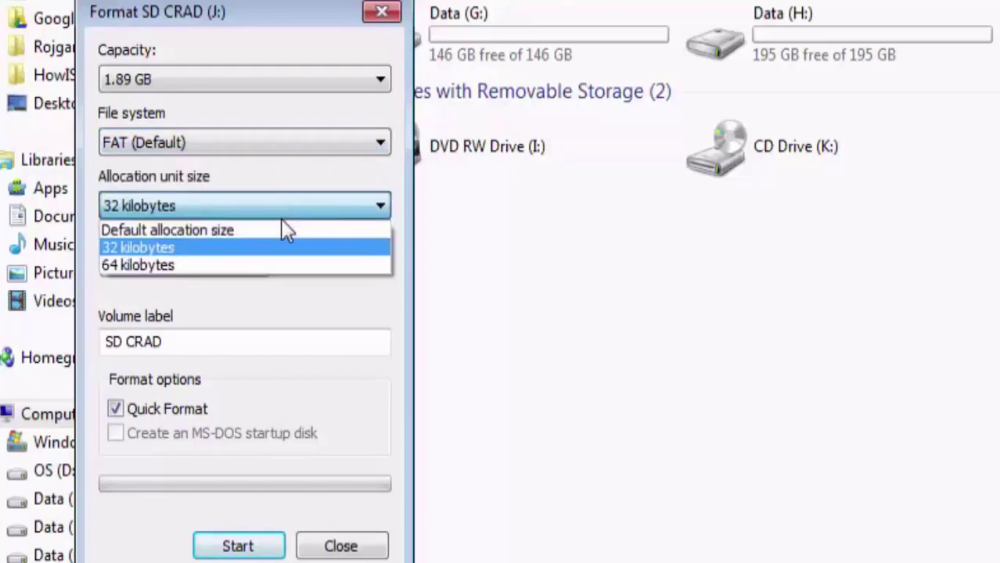
{"action": "left_click", "coordinate": [203, 231]}
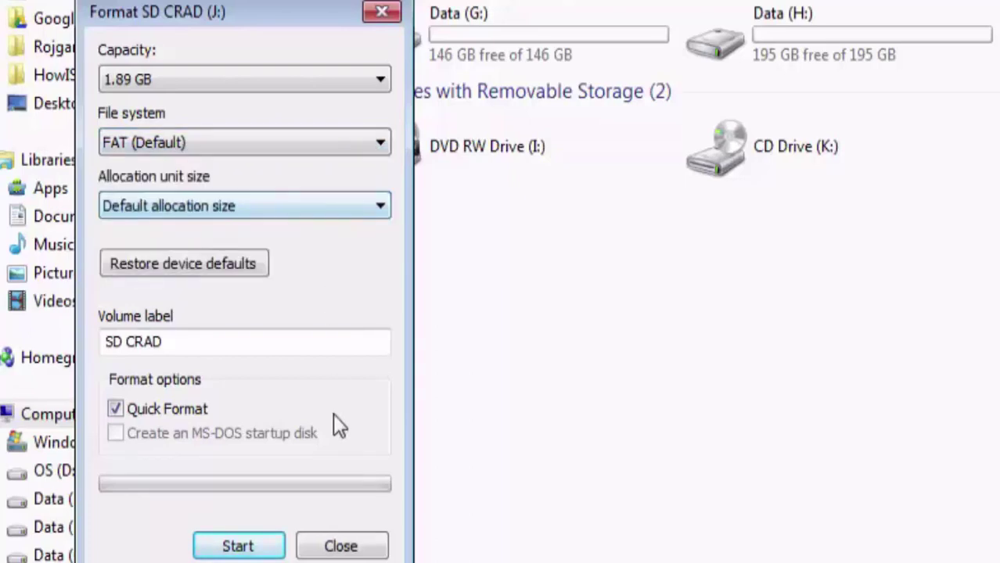
{"action": "left_click", "coordinate": [129, 342]}
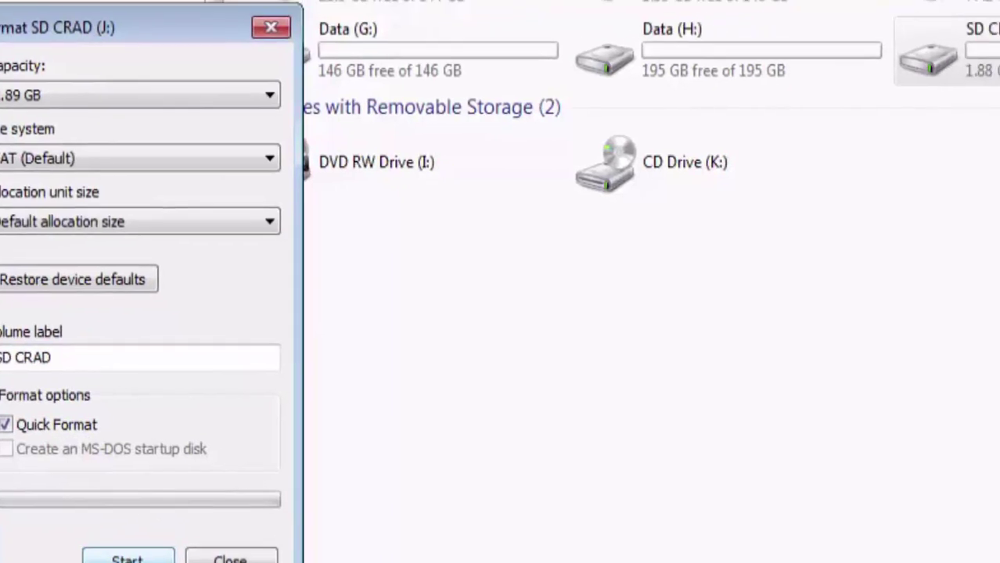
Run the quick format on the SD CRAD (J:) drive, accept the data erasure, and close the Format dialog
{"action": "left_click", "coordinate": [239, 547]}
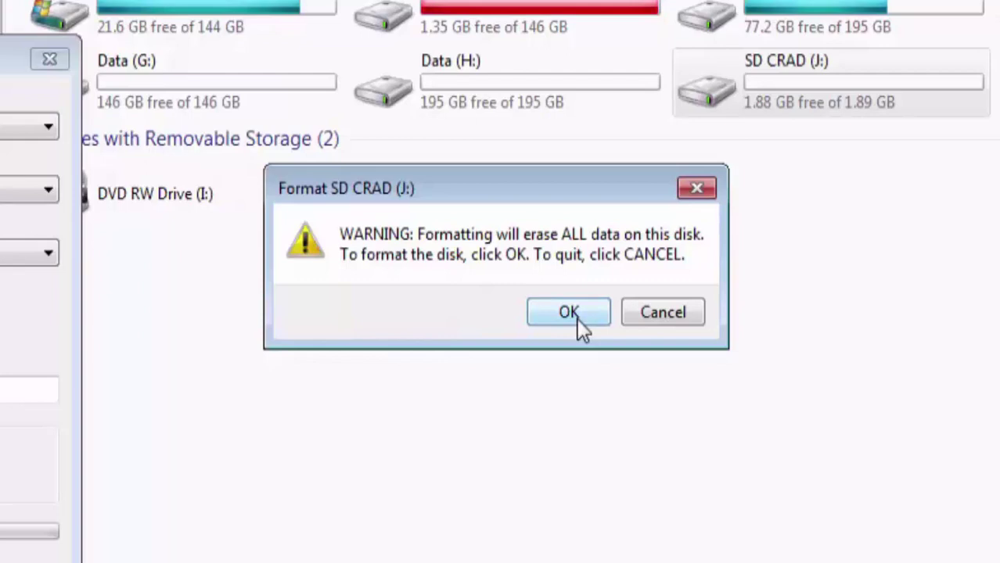
{"action": "left_click", "coordinate": [576, 317]}
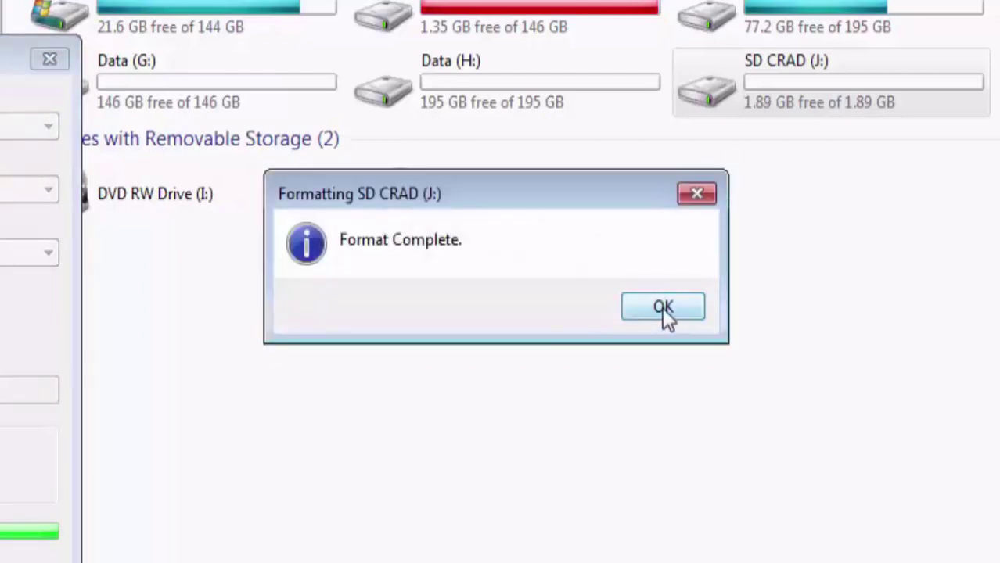
{"action": "left_click", "coordinate": [662, 308]}
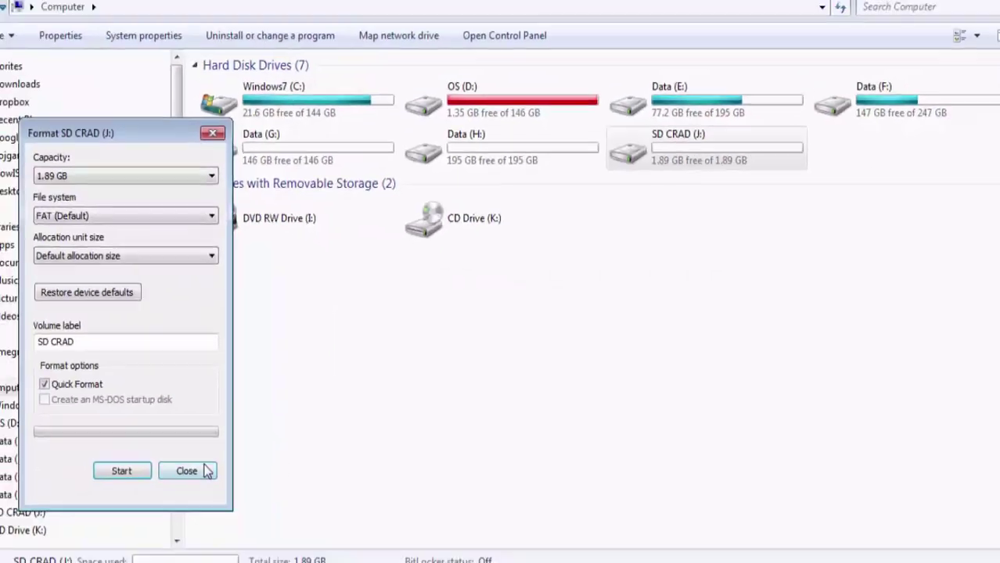
{"action": "left_click", "coordinate": [214, 452]}
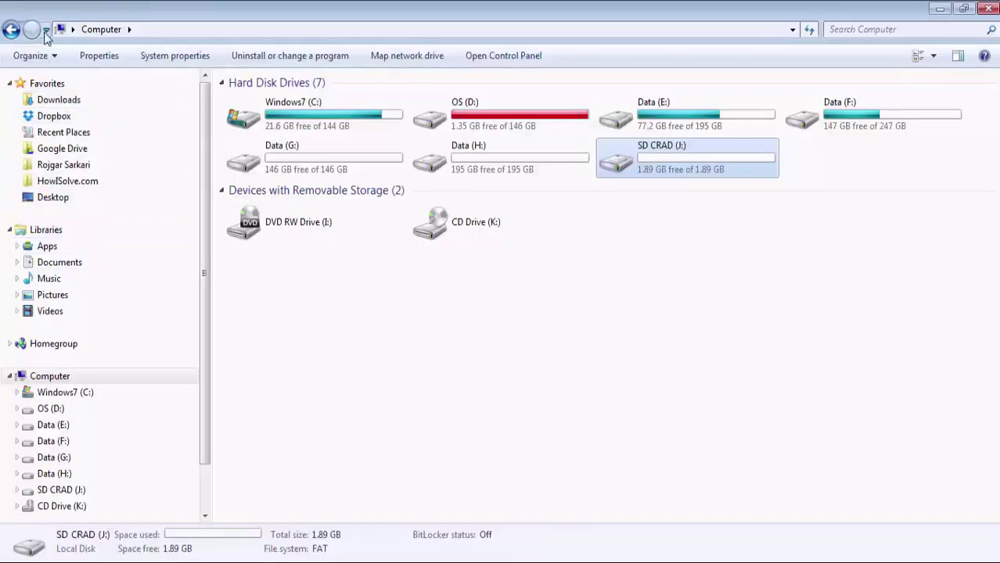
Launch h2testw.exe from the h2testw_1.4 folder inside Environement and switch its interface language to English
{"action": "left_click", "coordinate": [46, 29]}
{"action": "left_click", "coordinate": [49, 92]}
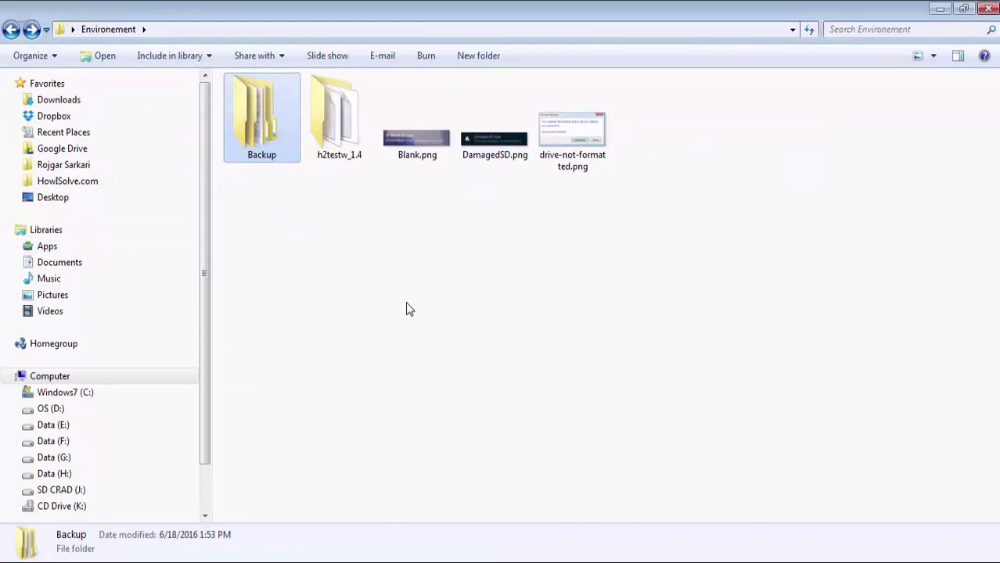
{"action": "left_click", "coordinate": [348, 131]}
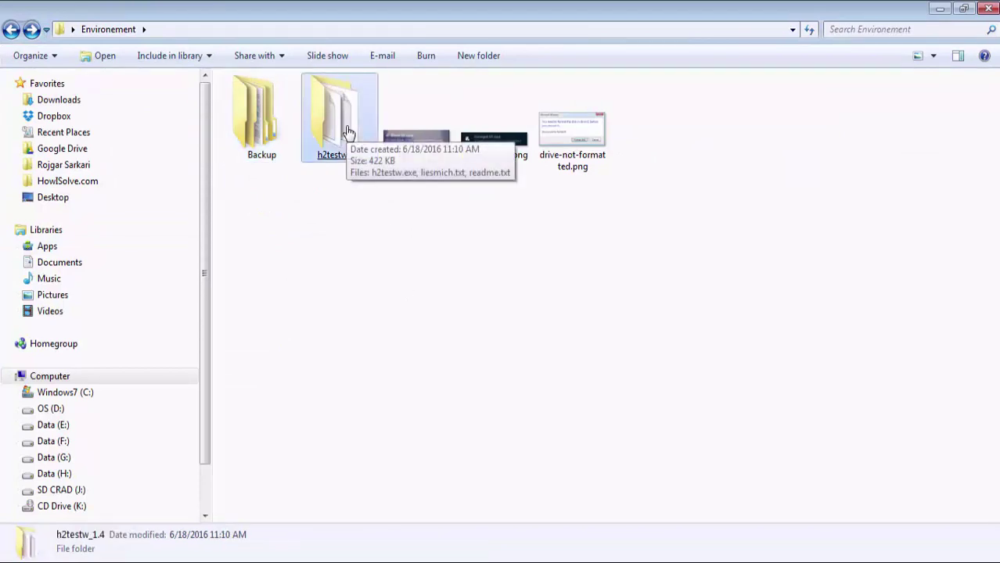
{"action": "double_click", "coordinate": [348, 130]}
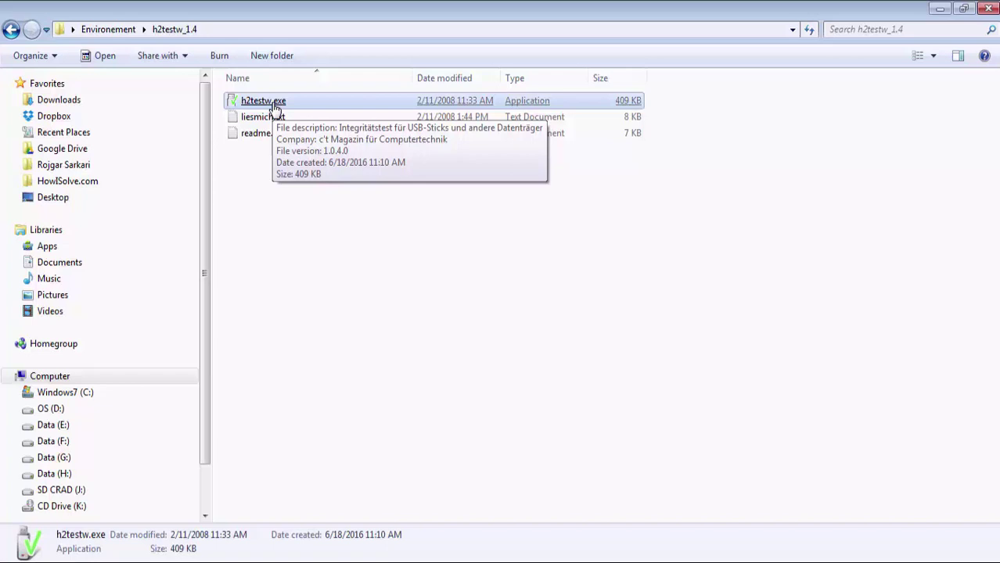
{"action": "double_click", "coordinate": [266, 101]}
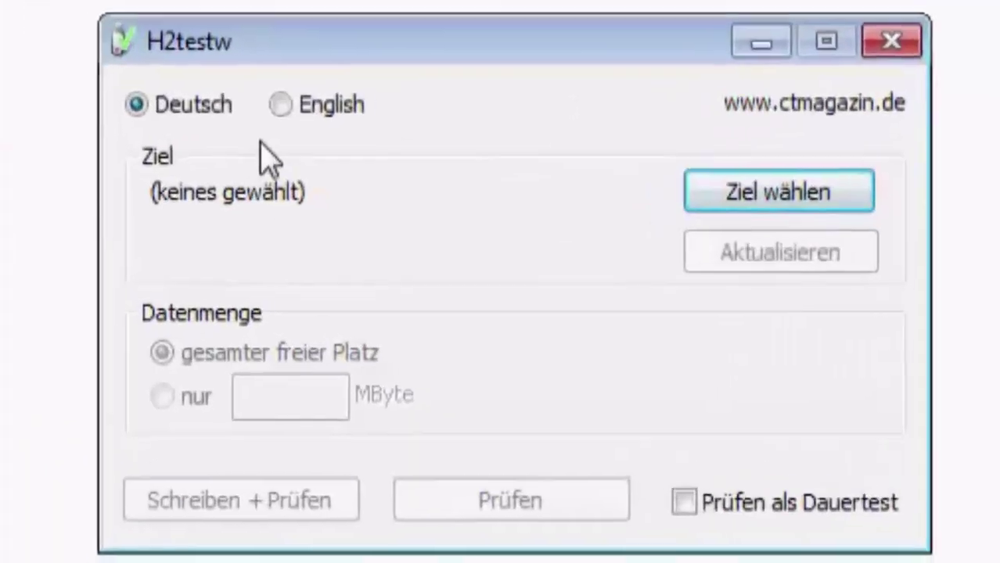
{"action": "left_click", "coordinate": [277, 101]}
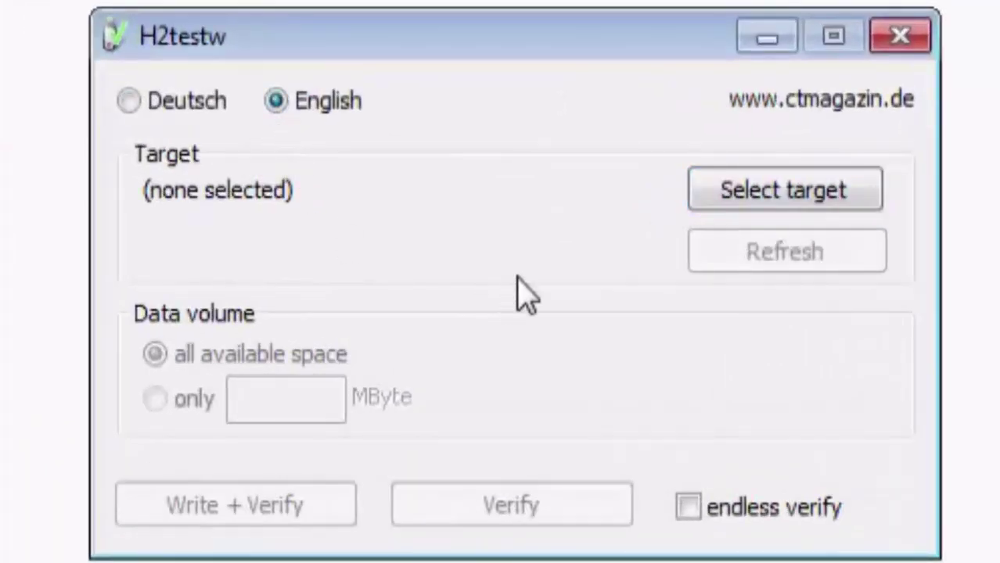
Set the J:\ drive as the H2testw target and run the Write + Verify test on all available space
{"action": "left_click", "coordinate": [806, 202]}
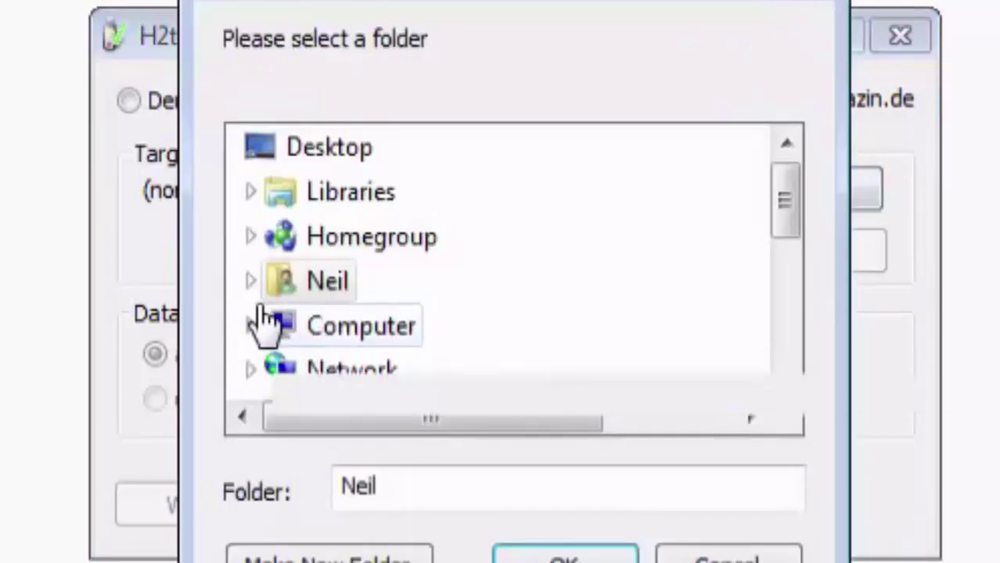
{"action": "left_click_drag", "start_coordinate": [789, 196], "coordinate": [802, 249]}
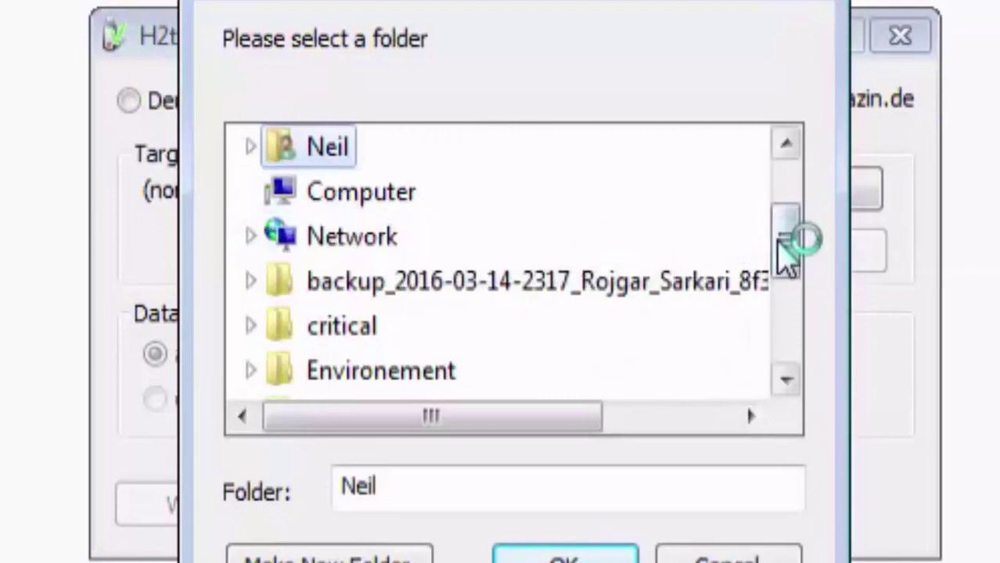
{"action": "scroll", "coordinate": [785, 239], "scroll_direction": "down", "scroll_amount": 3}
{"action": "left_click", "coordinate": [434, 345]}
{"action": "left_click", "coordinate": [565, 557]}
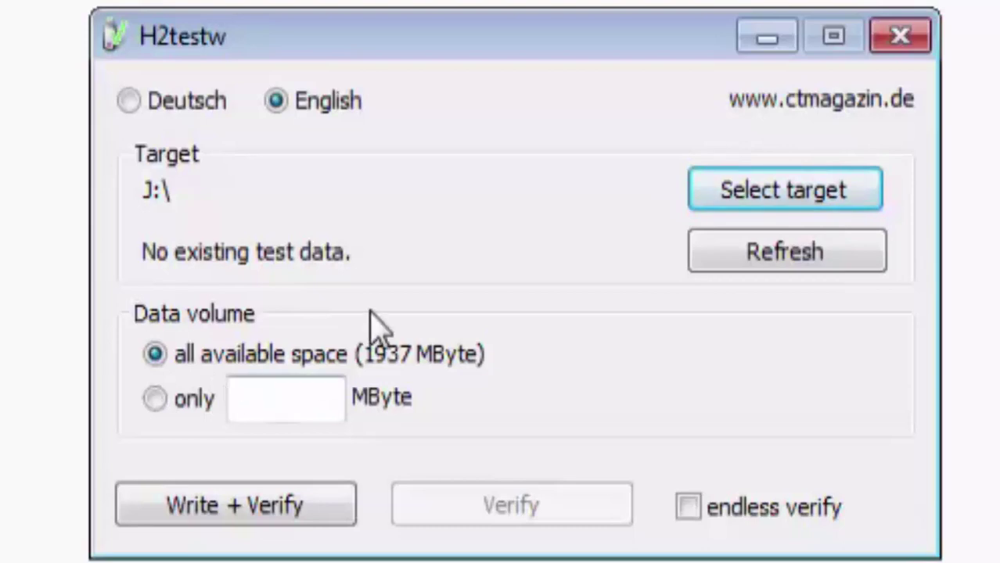
{"action": "left_click", "coordinate": [243, 516]}
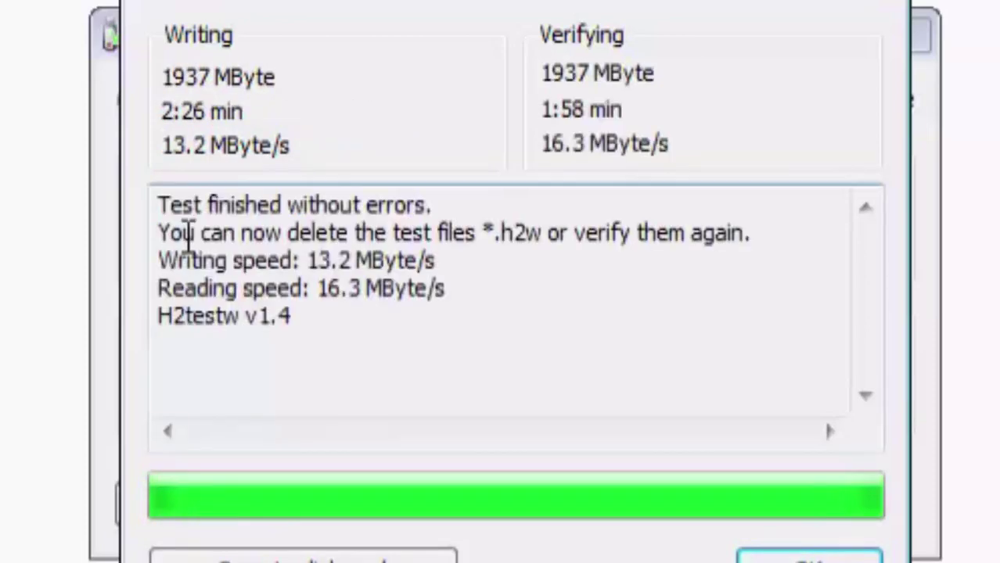
Examine the H2testw report for the test outcome and the card's writing speed
{"action": "triple_click", "coordinate": [455, 202]}
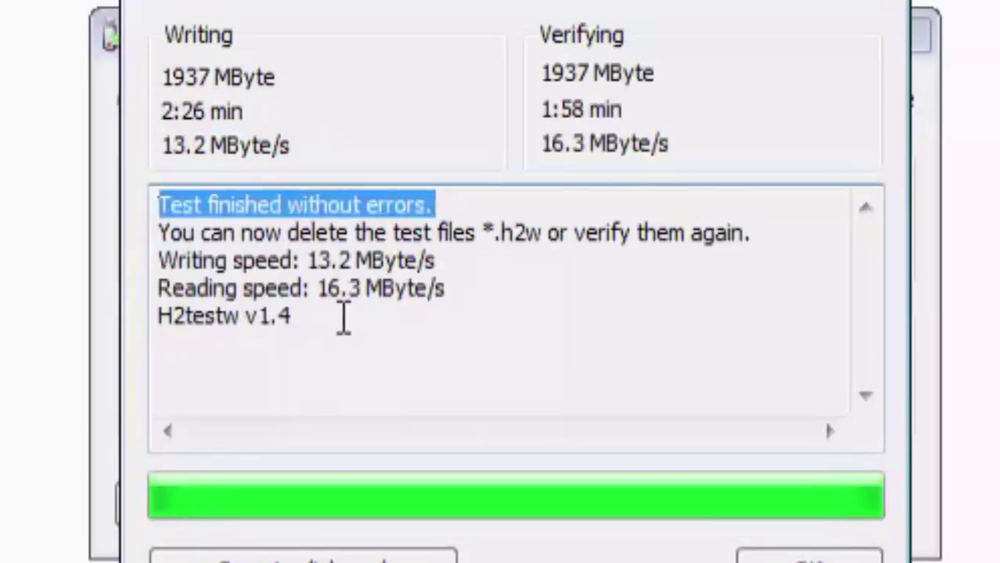
{"action": "left_click", "coordinate": [307, 260]}
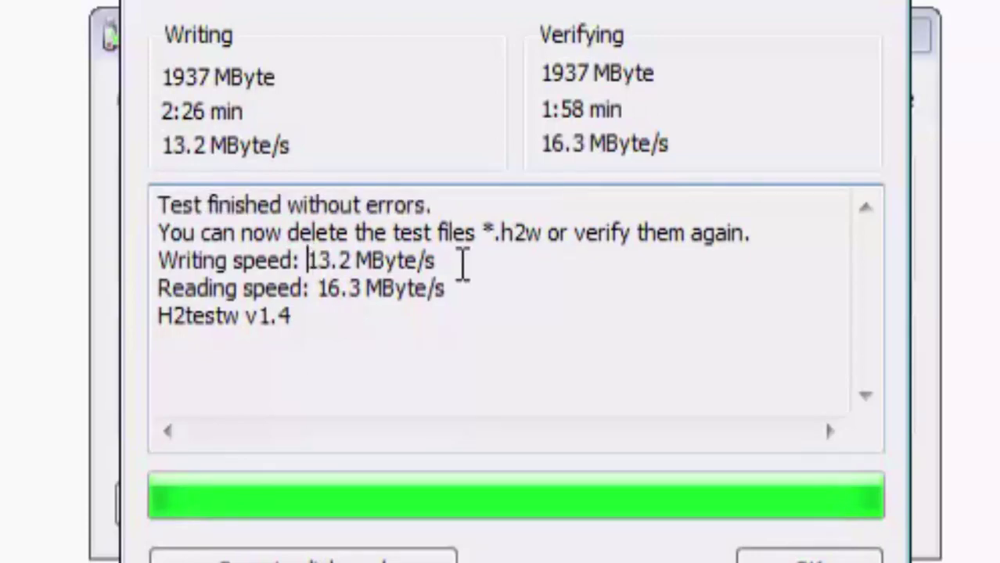
{"action": "left_click", "coordinate": [463, 263], "text": "shift"}
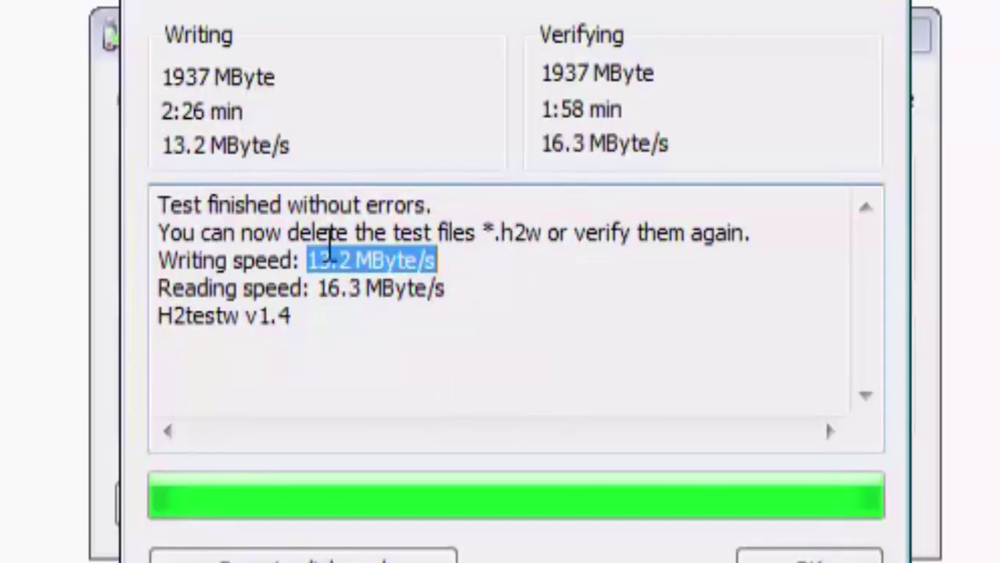
{"action": "left_click", "coordinate": [469, 213]}
{"action": "key", "text": "shift+Home"}
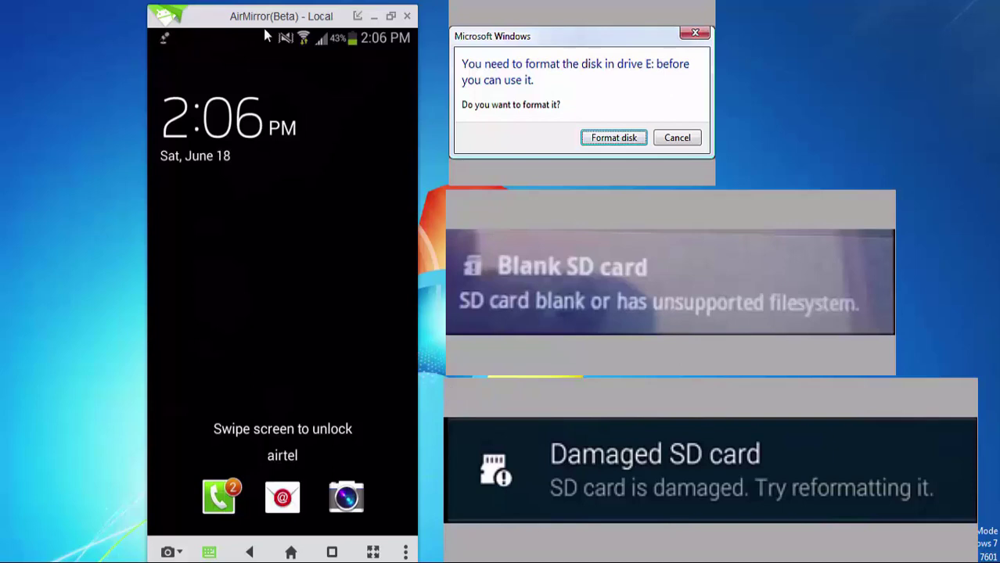
Switch to the phone mirrored in AirMirror, go to the Storage settings and choose Format SD card
{"action": "left_click_drag", "start_coordinate": [265, 31], "coordinate": [269, 413]}
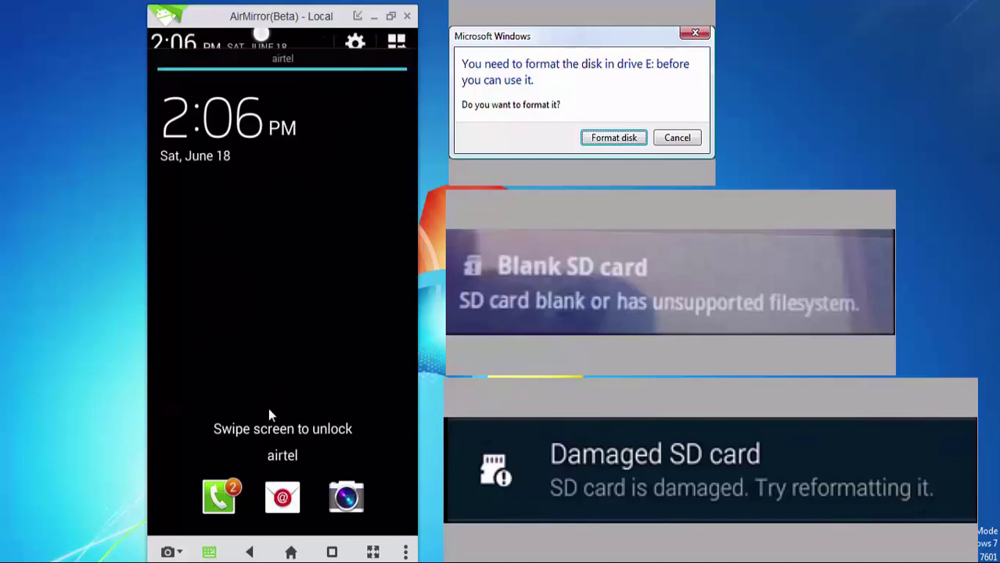
{"action": "left_click", "coordinate": [356, 44]}
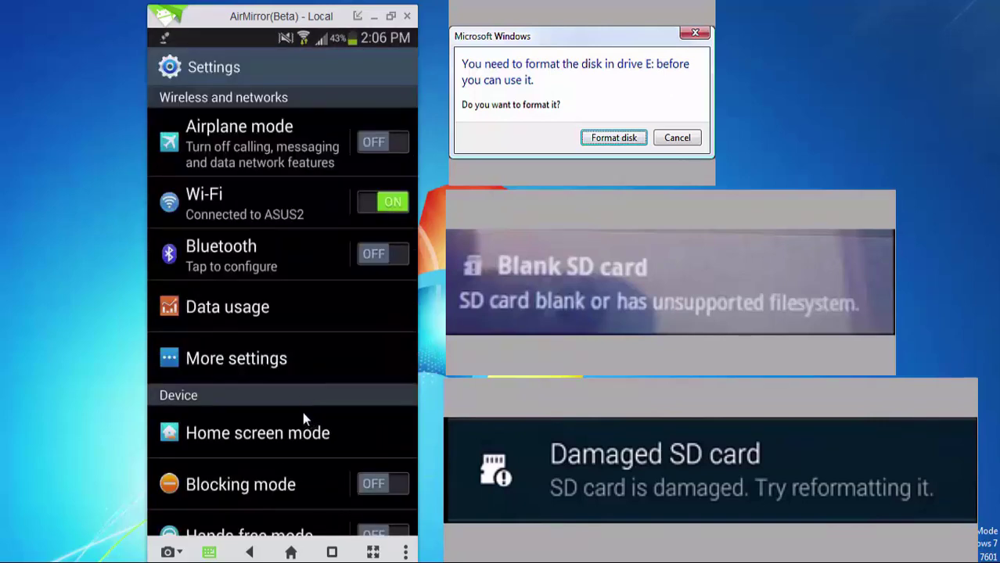
{"action": "left_click_drag", "start_coordinate": [301, 412], "coordinate": [277, 136]}
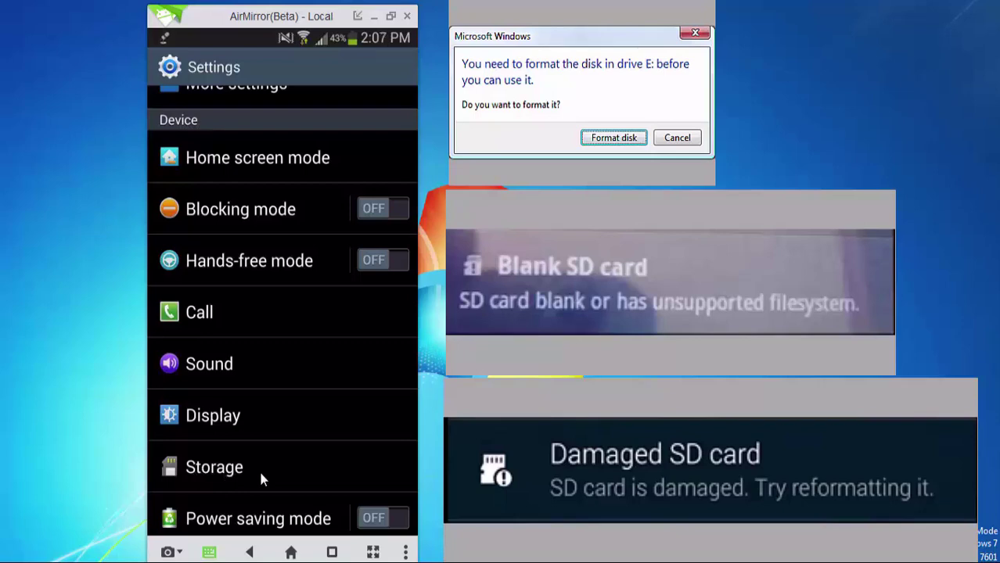
{"action": "left_click", "coordinate": [261, 475]}
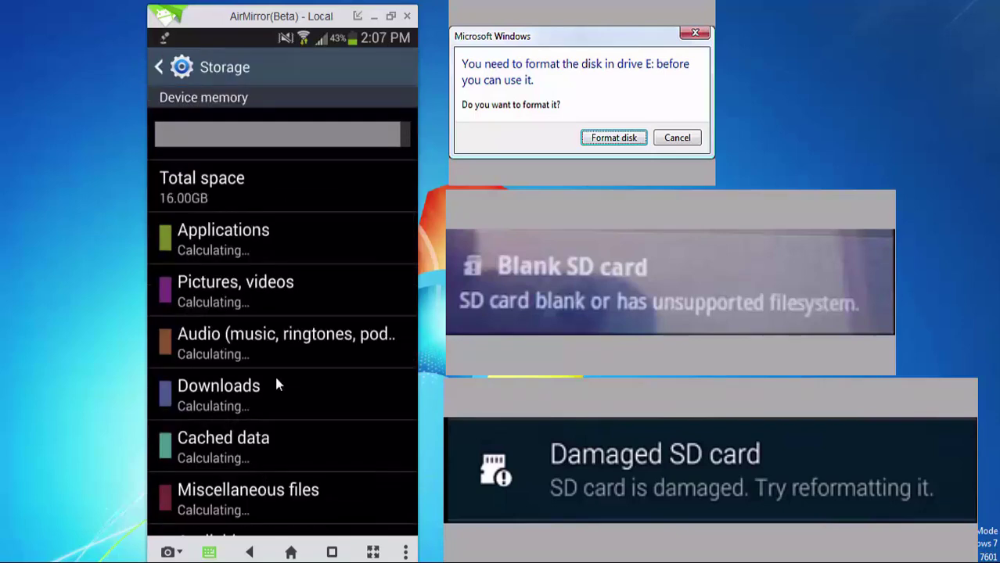
{"action": "left_click_drag", "start_coordinate": [305, 384], "coordinate": [263, 362]}
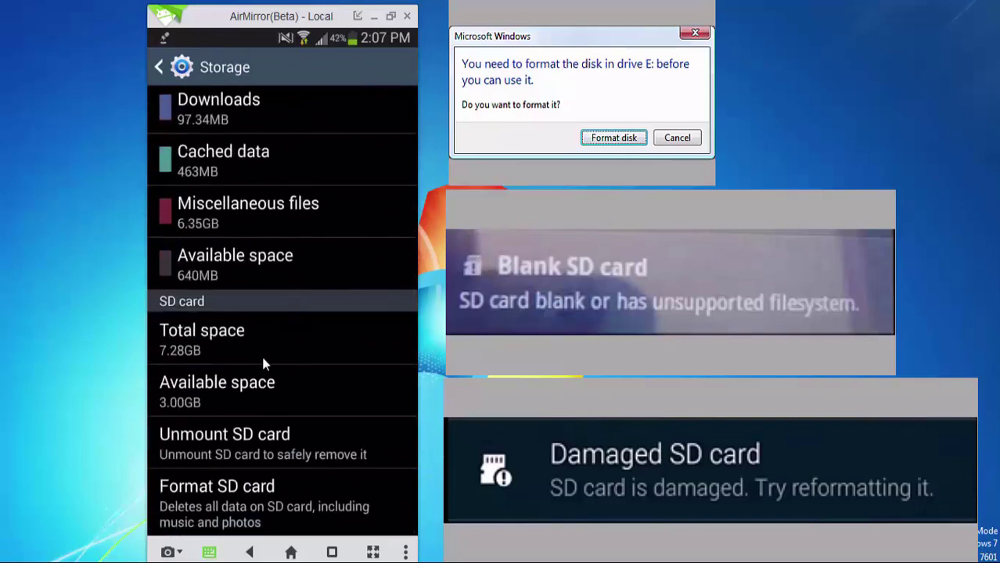
{"action": "left_click", "coordinate": [240, 516]}
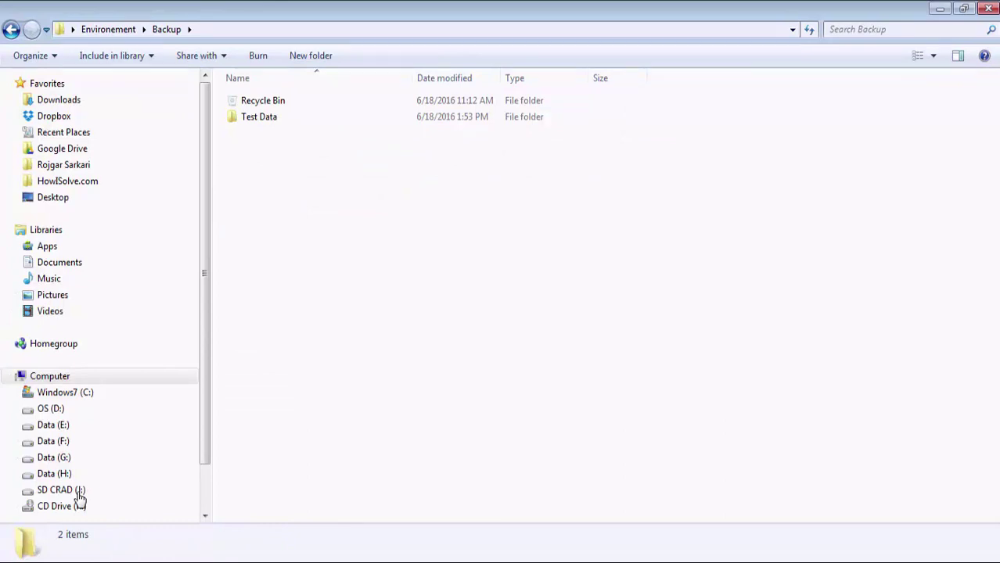
Copy the backed-up Recycle Bin and Test Data folders onto the SD CRAD (J:) drive and select Test Data
{"action": "left_click", "coordinate": [63, 490]}
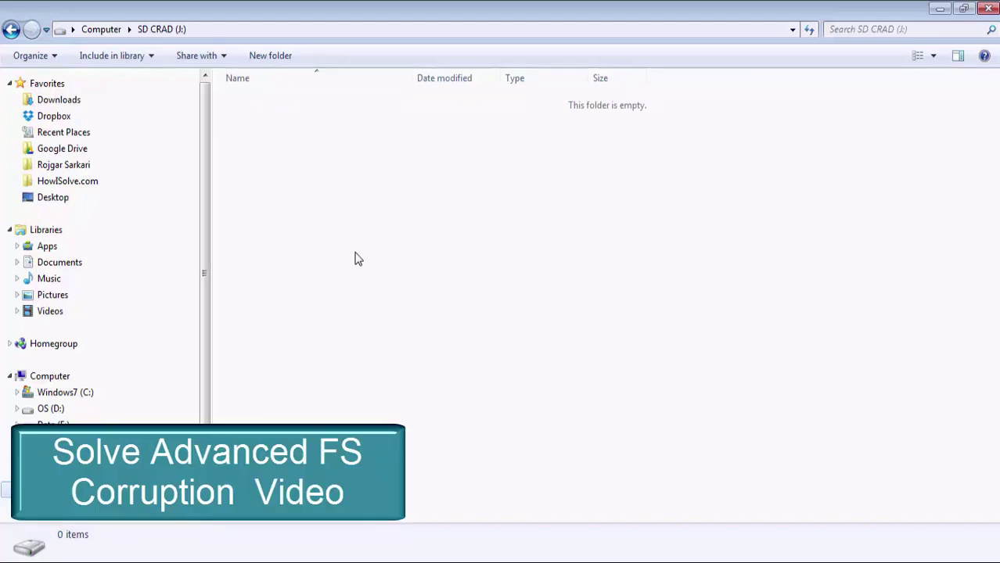
{"action": "left_click", "coordinate": [275, 119]}
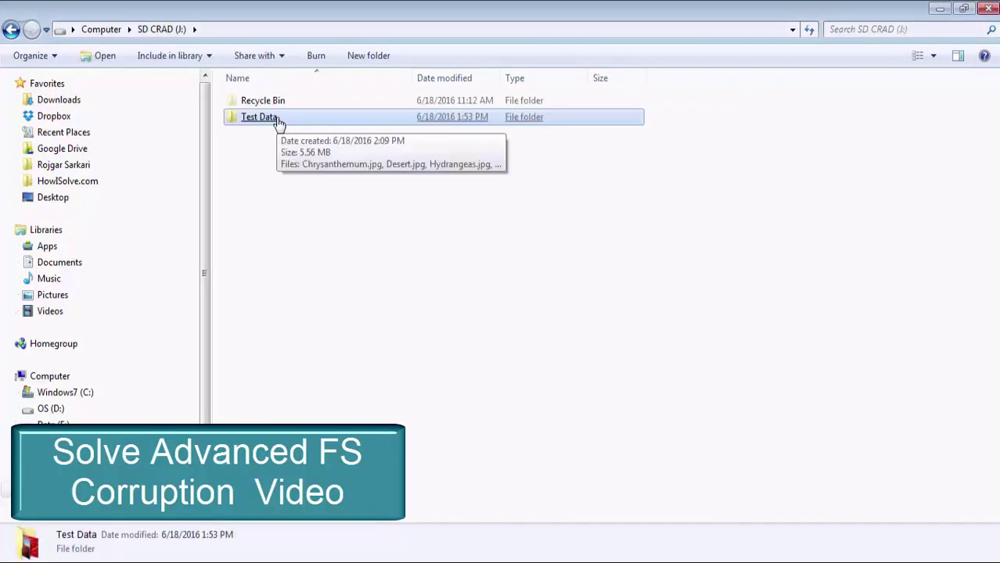